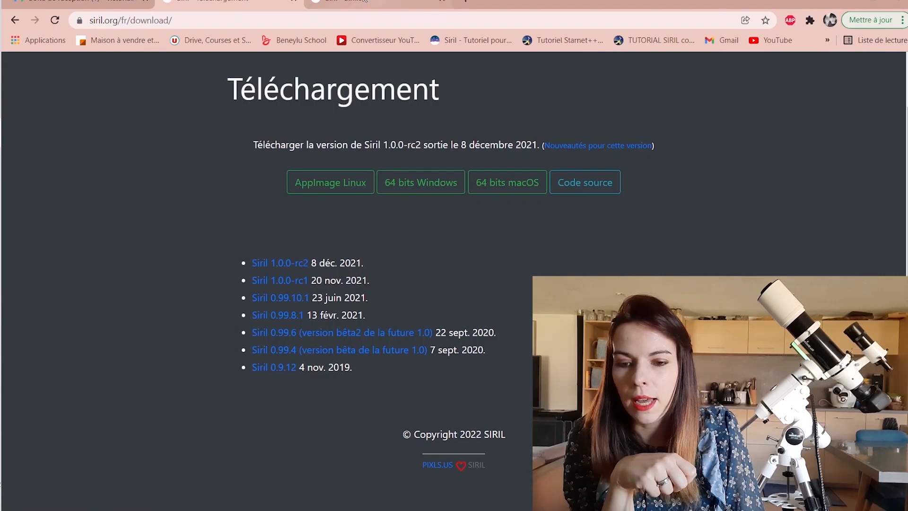
Step: Examine the Siril download page and the Sirilic installation page for the available versions and download links
{"action": "left_click", "coordinate": [361, 3]}
{"action": "left_click", "coordinate": [255, 3]}
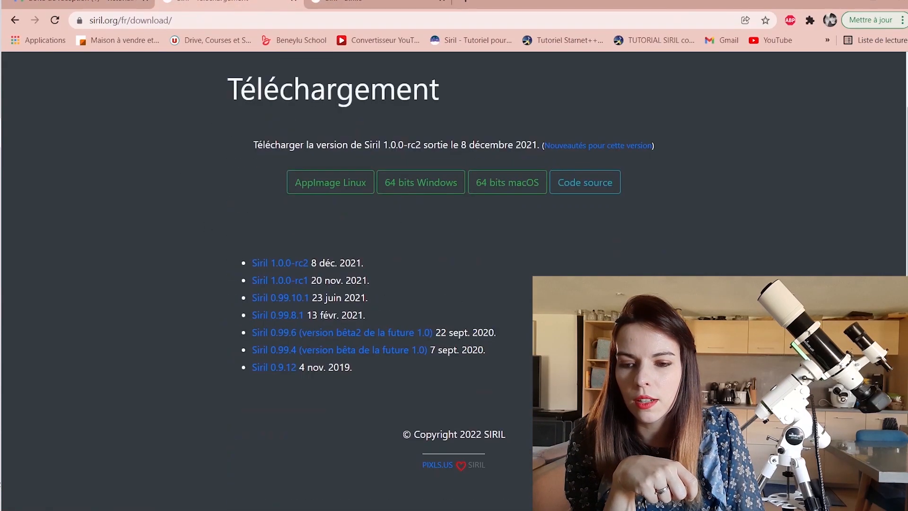
{"action": "scroll", "coordinate": [313, 193], "scroll_direction": "up", "scroll_amount": 1}
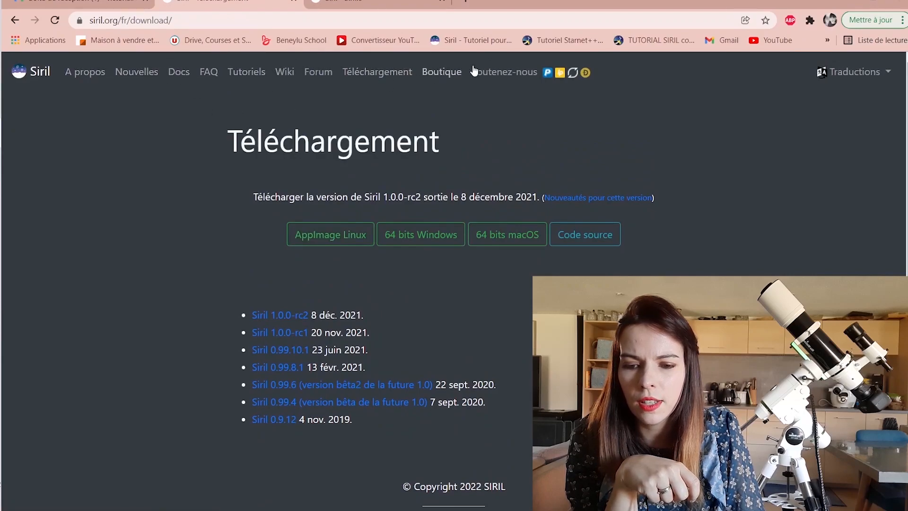
{"action": "scroll", "coordinate": [197, 111], "scroll_direction": "down", "scroll_amount": 1}
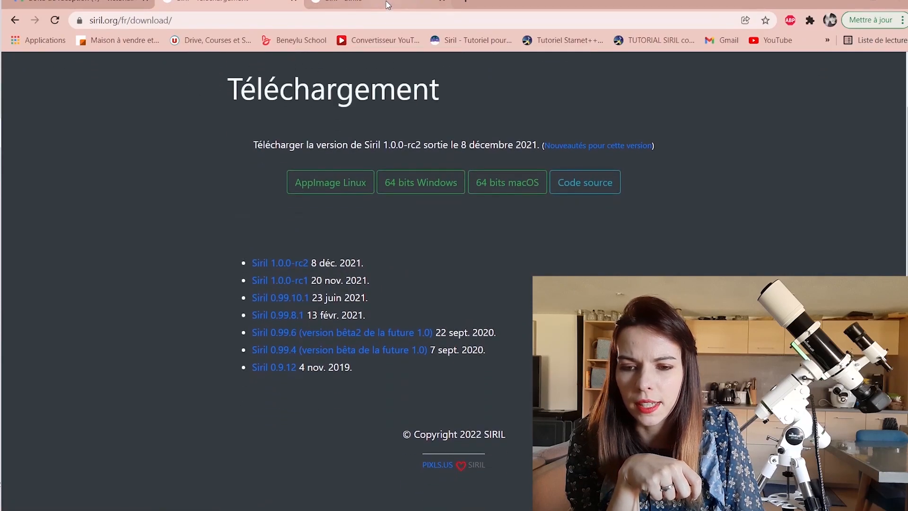
{"action": "left_click", "coordinate": [369, 5]}
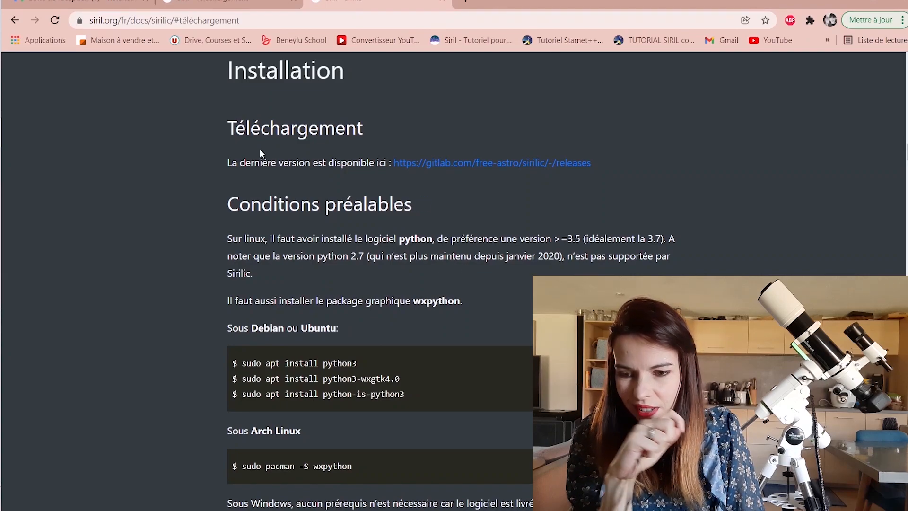
{"action": "left_click", "coordinate": [254, 3]}
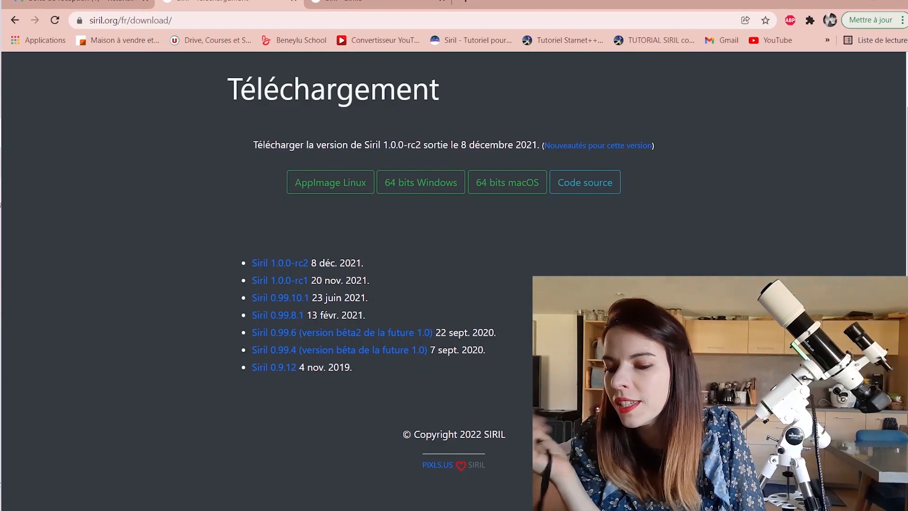
Step: Switch to Siril IC and examine the preferences for the working folder, Siril executable, script options and sequence mode
{"action": "mouse_move", "coordinate": [1, 208]}
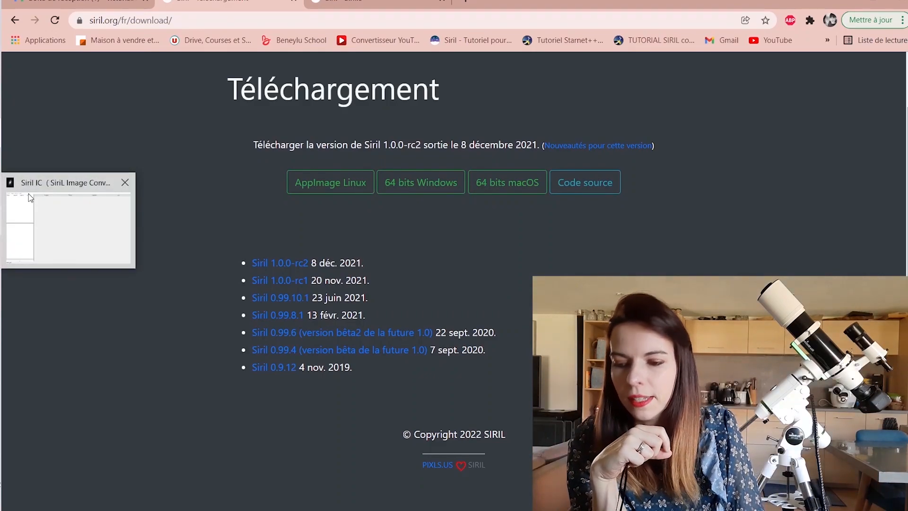
{"action": "left_click", "coordinate": [63, 215]}
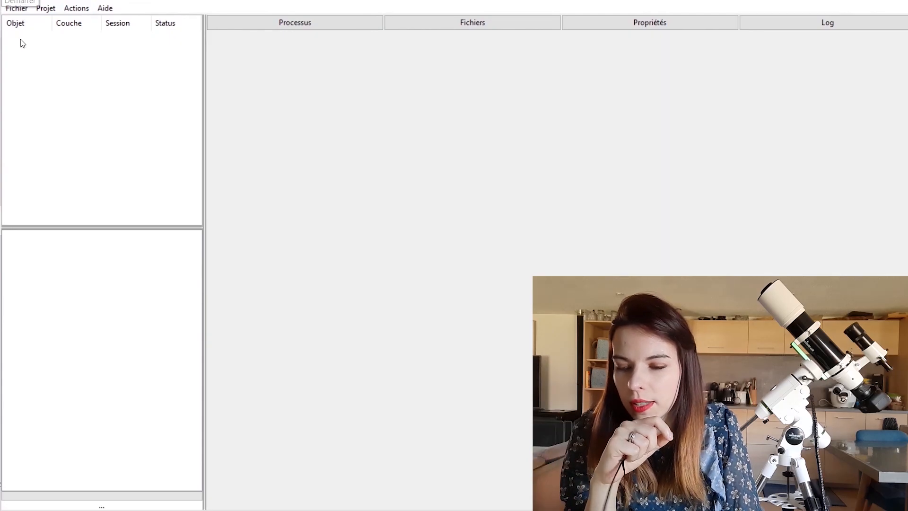
{"action": "left_click", "coordinate": [10, 8]}
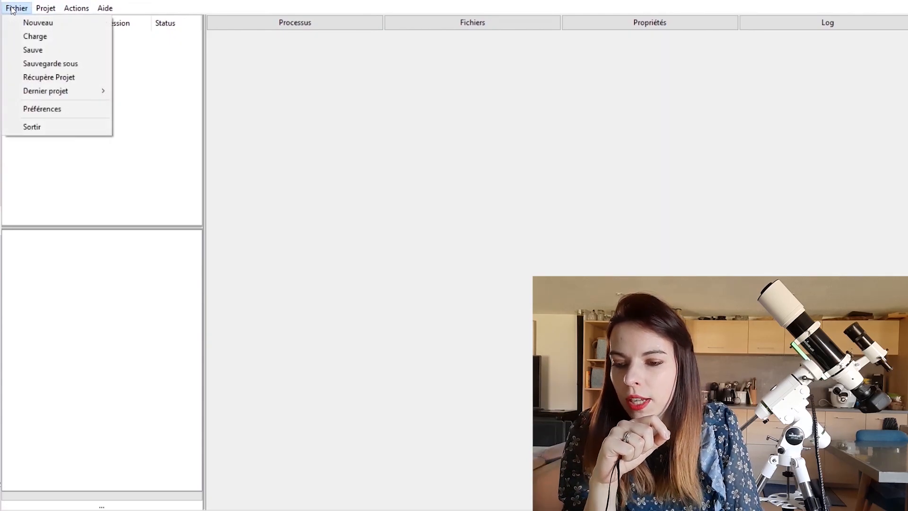
{"action": "left_click", "coordinate": [58, 109]}
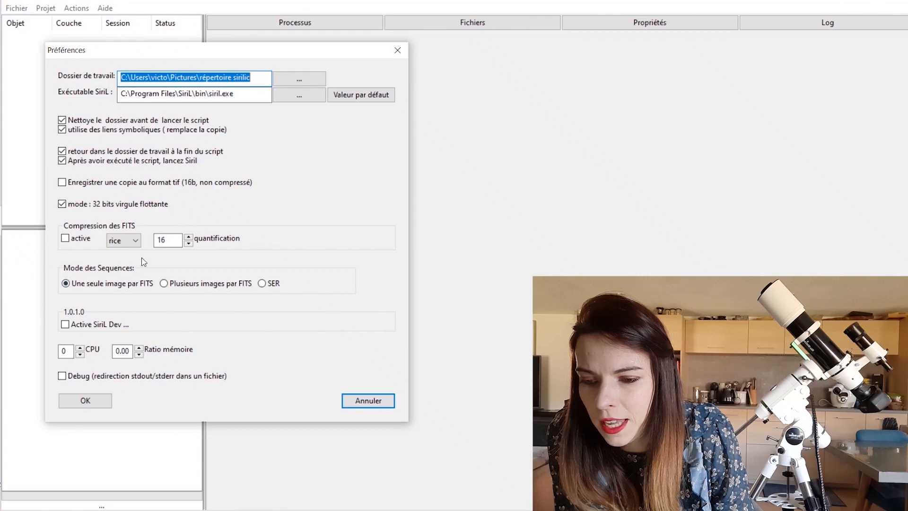
{"action": "mouse_move", "coordinate": [97, 136]}
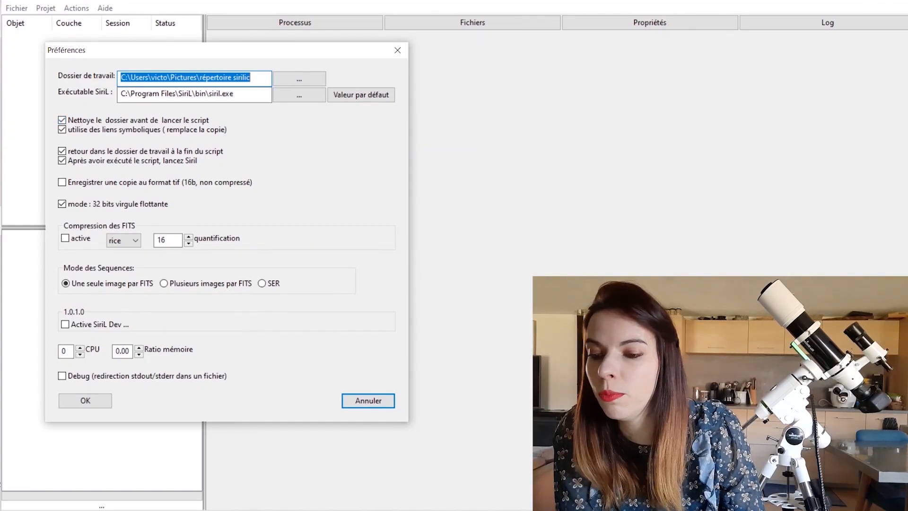
Step: Check the developer mode setting under the update and security section of the Windows settings
{"action": "key", "text": "super"}
{"action": "type", "text": "pa"}
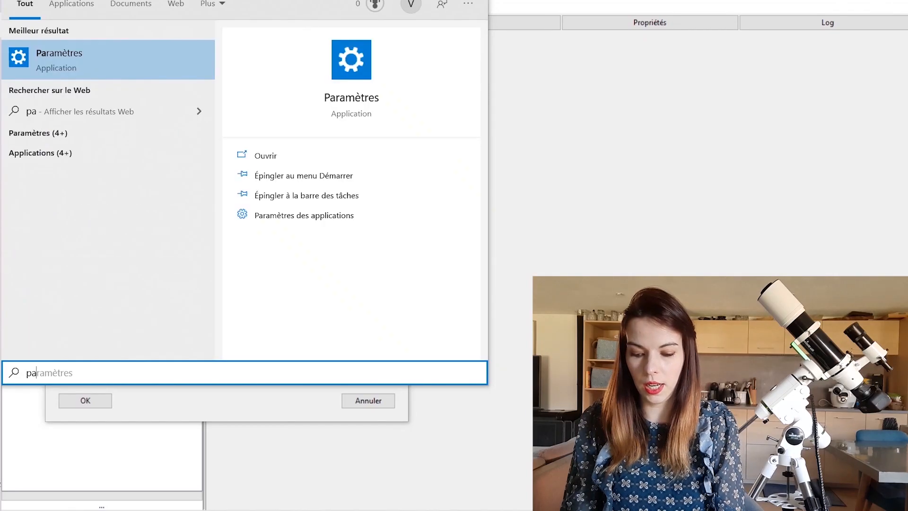
{"action": "left_click", "coordinate": [38, 69]}
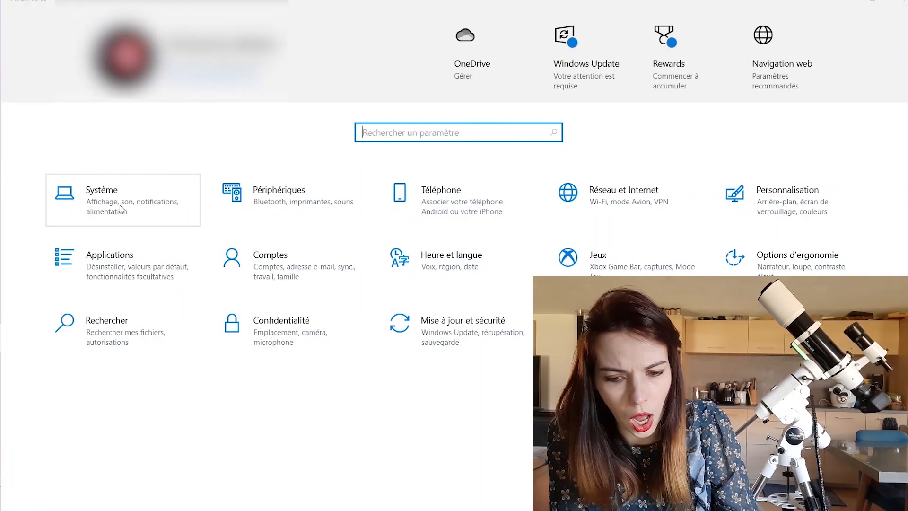
{"action": "left_click", "coordinate": [456, 338]}
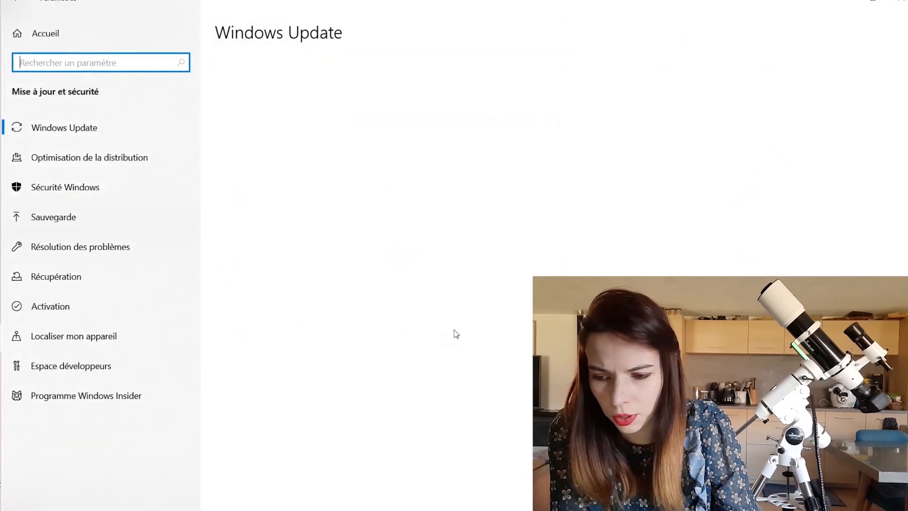
{"action": "left_click", "coordinate": [91, 366]}
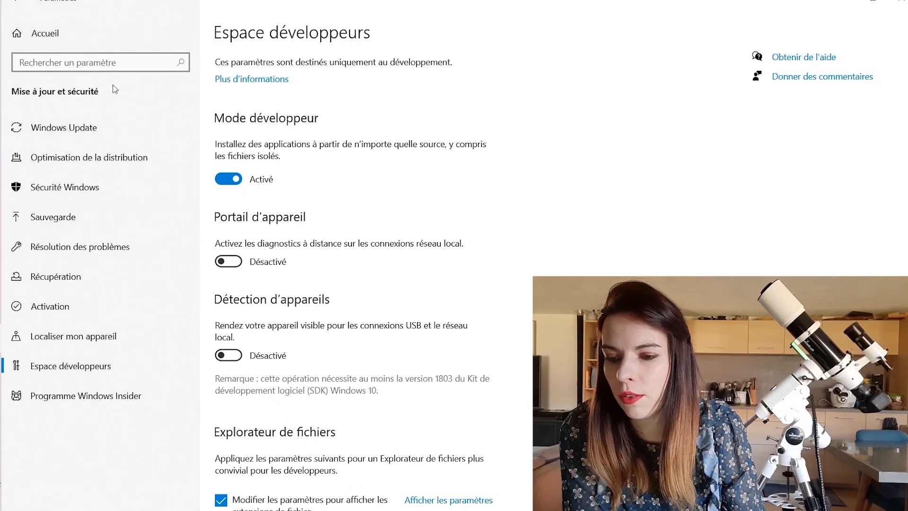
{"action": "left_click", "coordinate": [16, 4]}
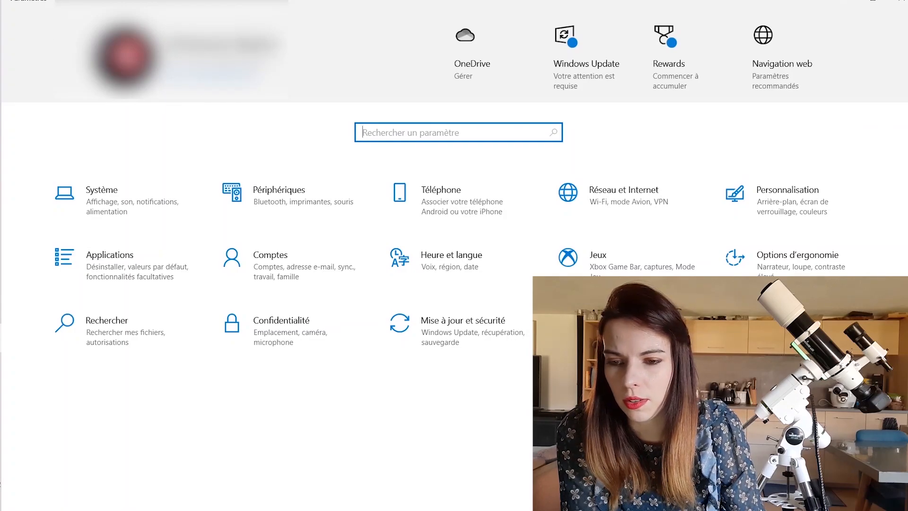
Step: Switch back to Siril IC and start a new project for object IC434 with 2 sessions
{"action": "left_click", "coordinate": [1, 220]}
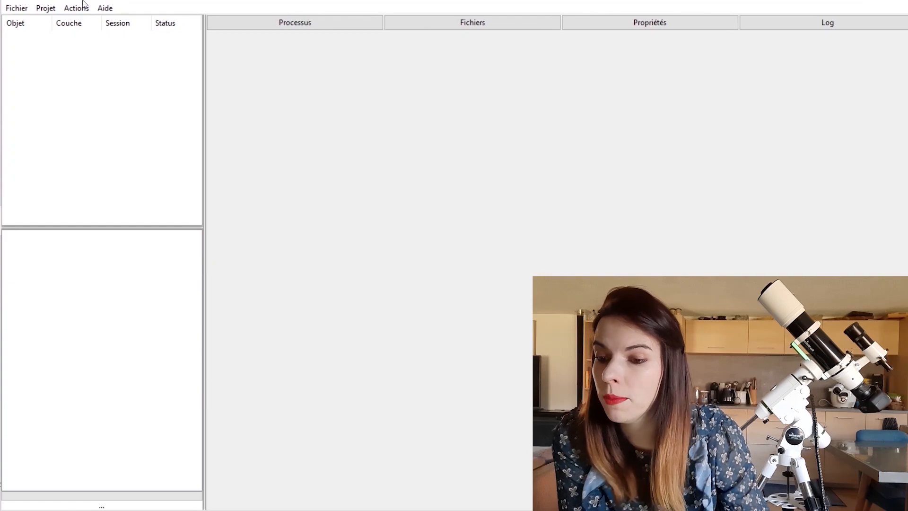
{"action": "left_click", "coordinate": [14, 9]}
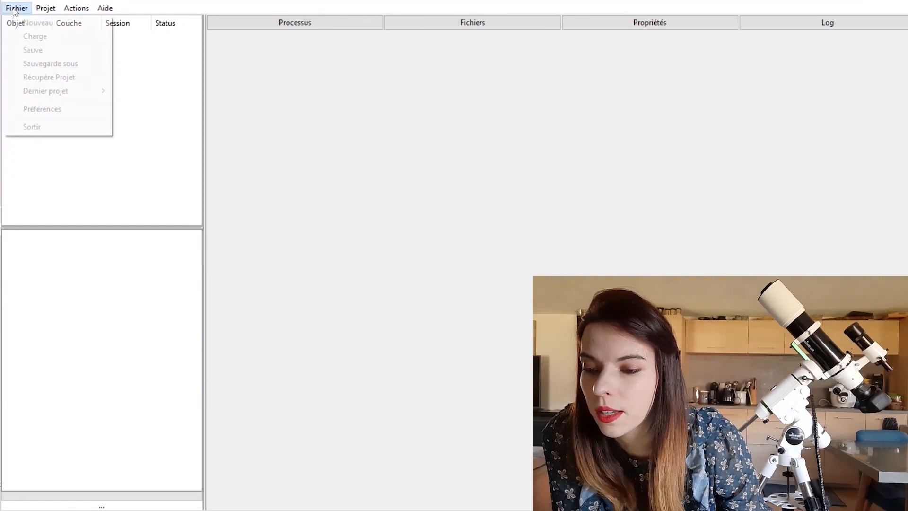
{"action": "left_click", "coordinate": [32, 27]}
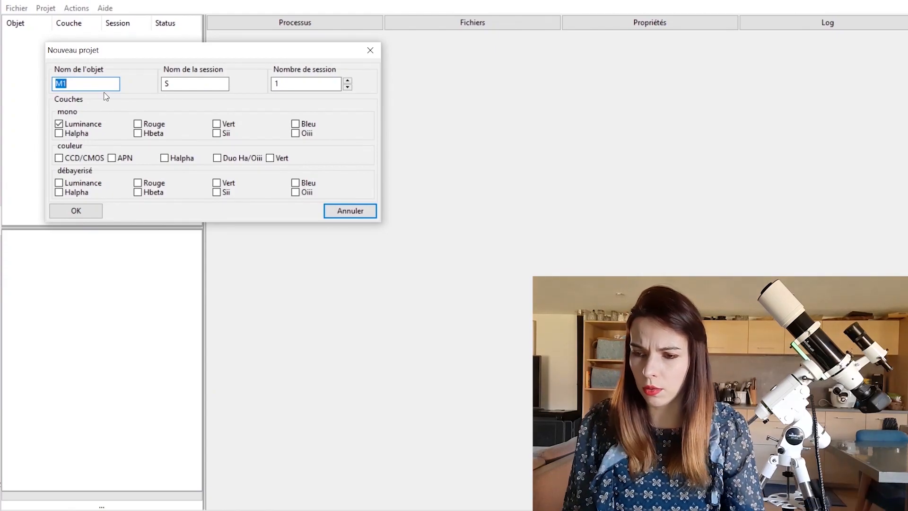
{"action": "key", "text": "Caps_Lock"}
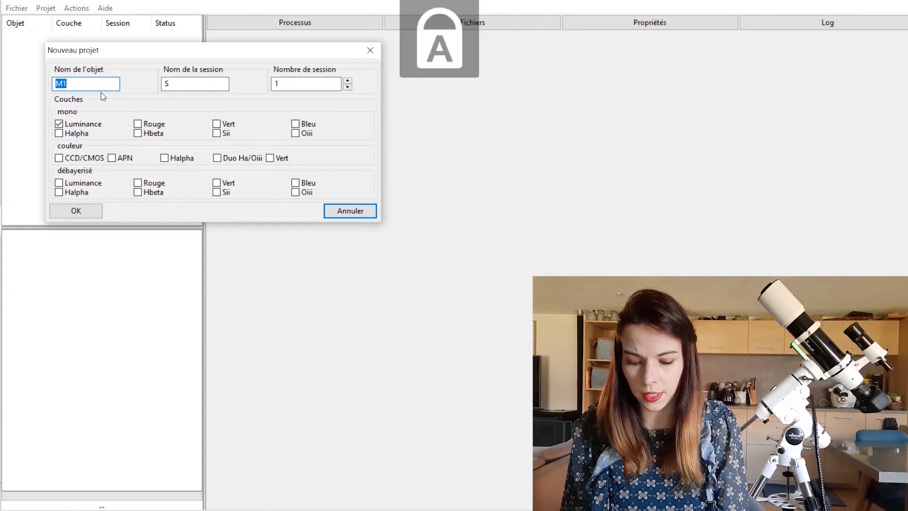
{"action": "type", "text": "IC434"}
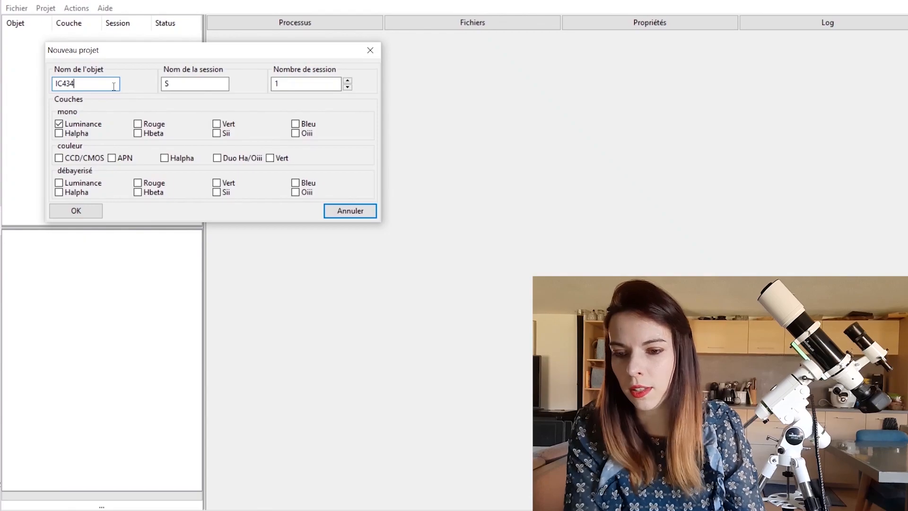
{"action": "left_click", "coordinate": [175, 83]}
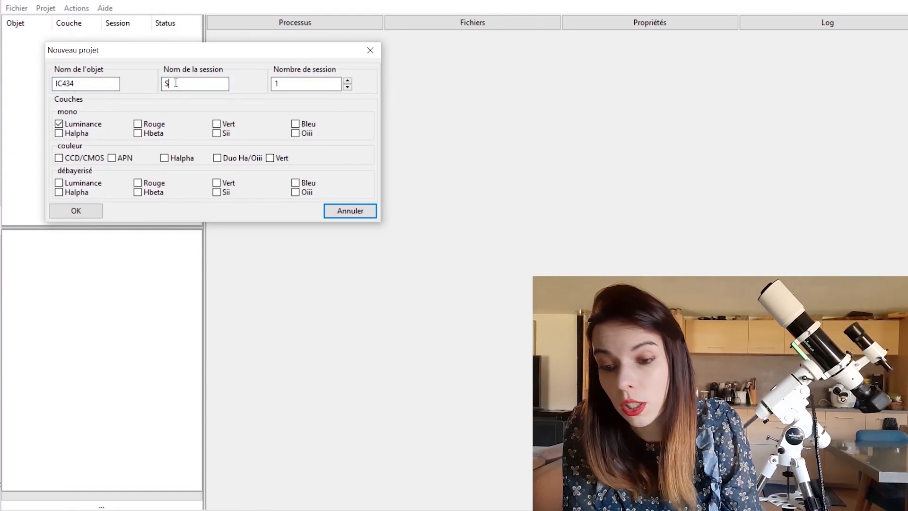
{"action": "left_click", "coordinate": [348, 82]}
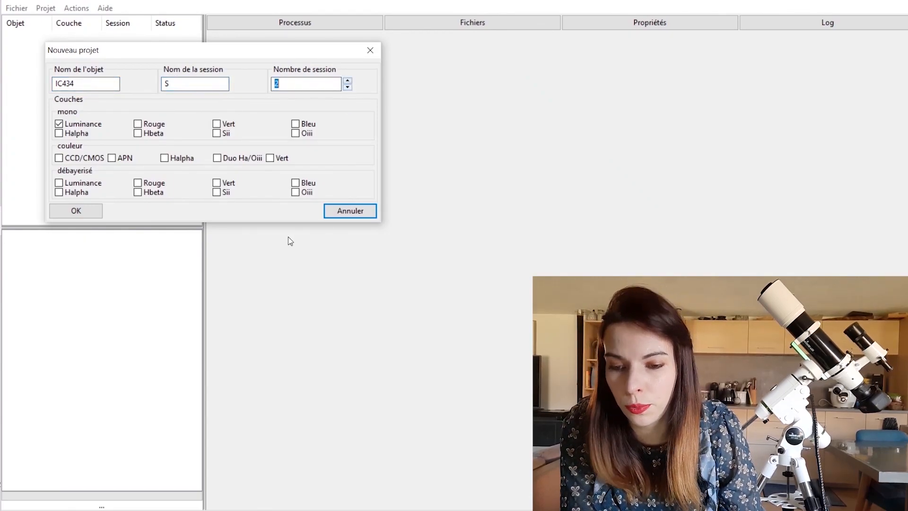
{"action": "left_click", "coordinate": [348, 81]}
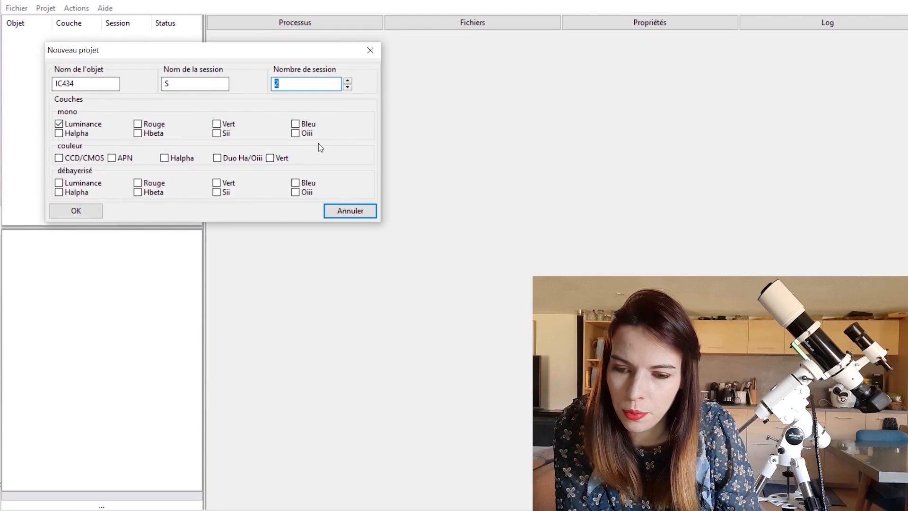
Step: Replace the mono Luminance layer with the colour APN layer and create the project
{"action": "left_click", "coordinate": [59, 124]}
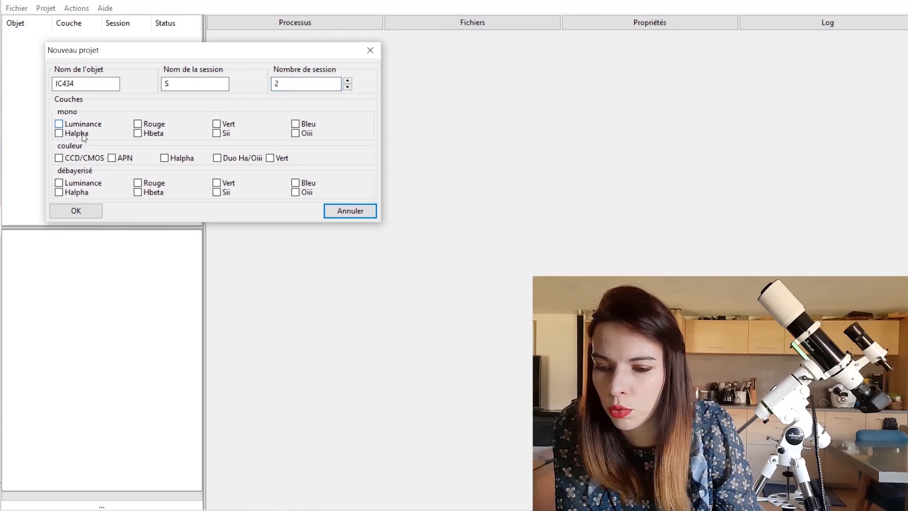
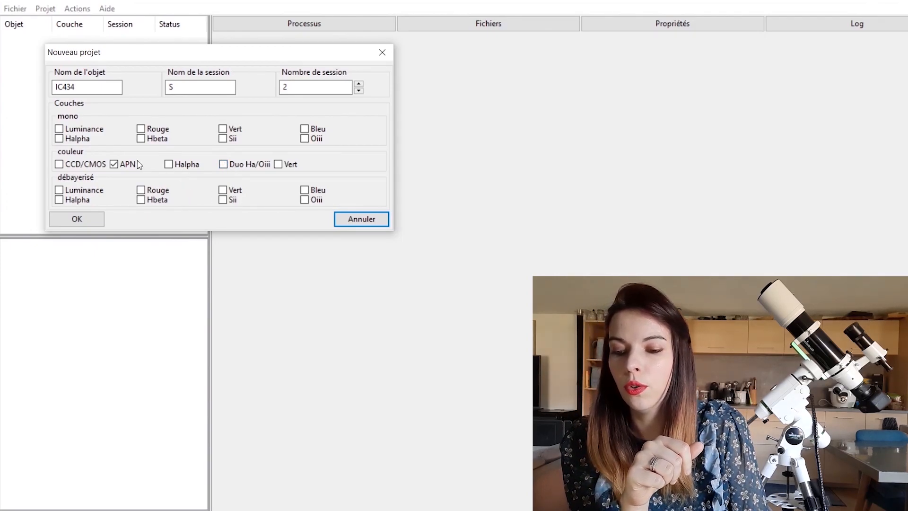
{"action": "left_click", "coordinate": [114, 164]}
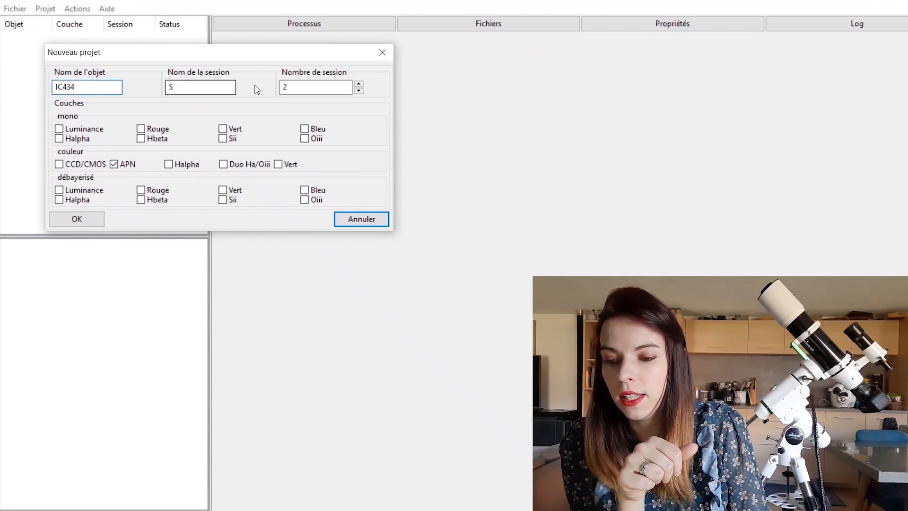
{"action": "left_click", "coordinate": [308, 89]}
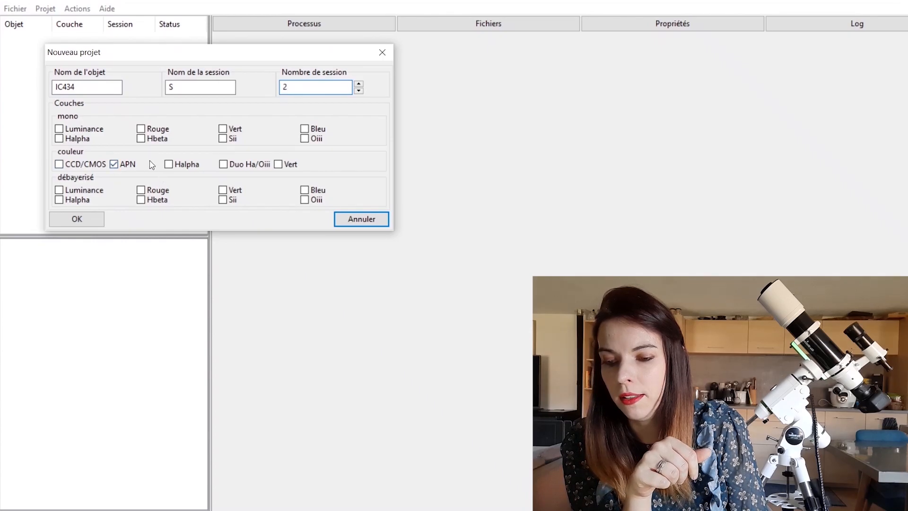
{"action": "left_click", "coordinate": [78, 221]}
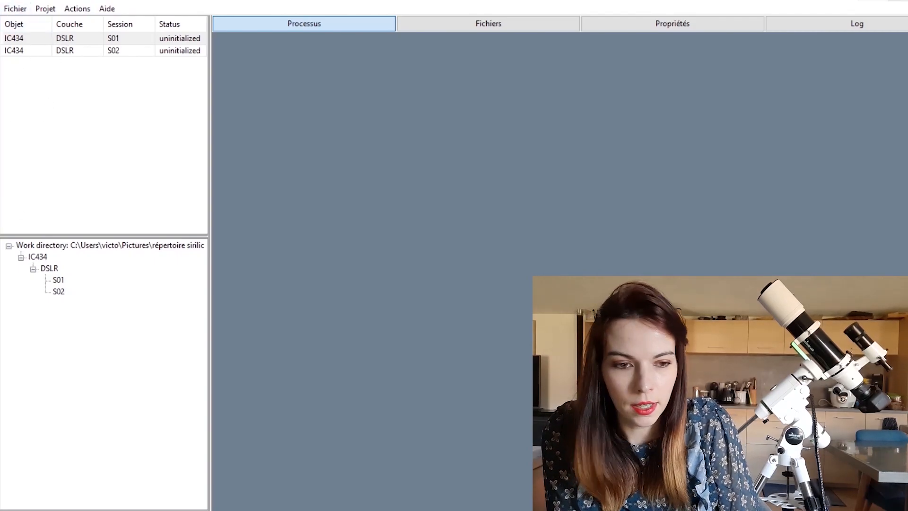
Step: Restore the Siril IC and tuto_sirilic folder windows to a smaller size and arrange them side by side
{"action": "left_click", "coordinate": [901, 1]}
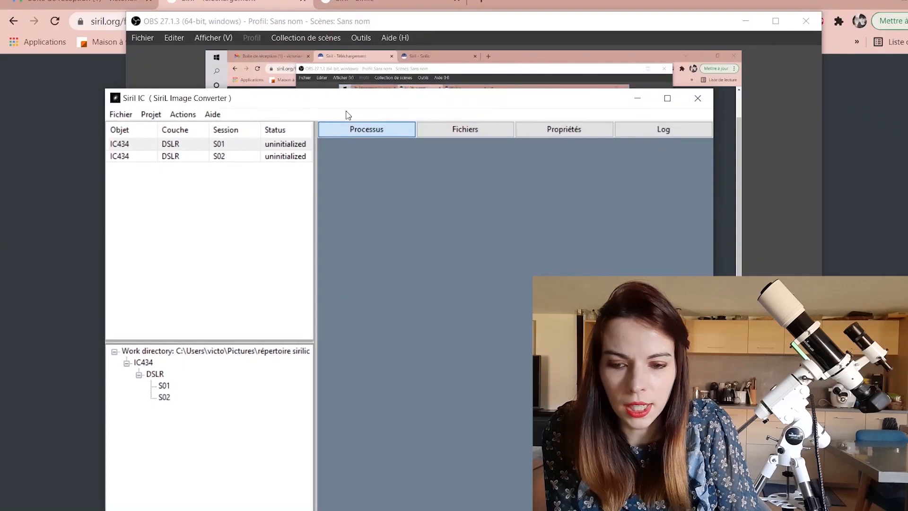
{"action": "left_click_drag", "start_coordinate": [347, 97], "coordinate": [254, 0]}
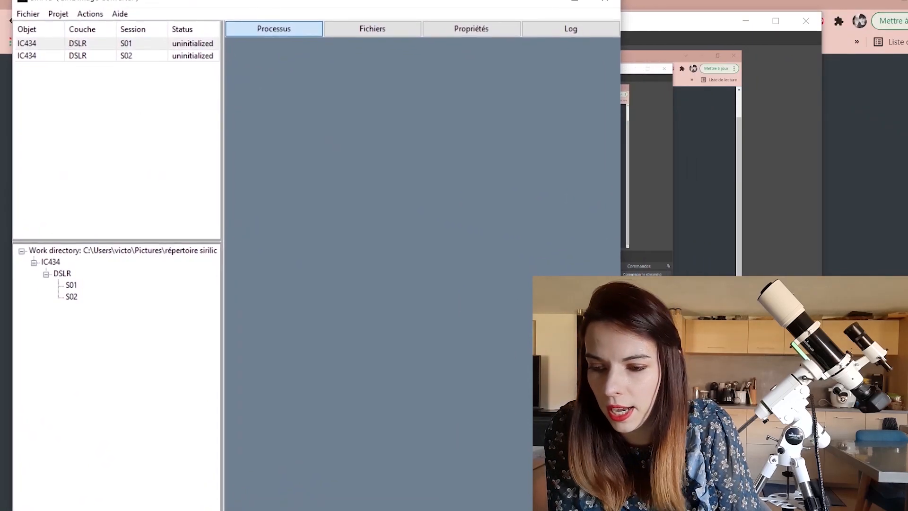
{"action": "left_click", "coordinate": [93, 124]}
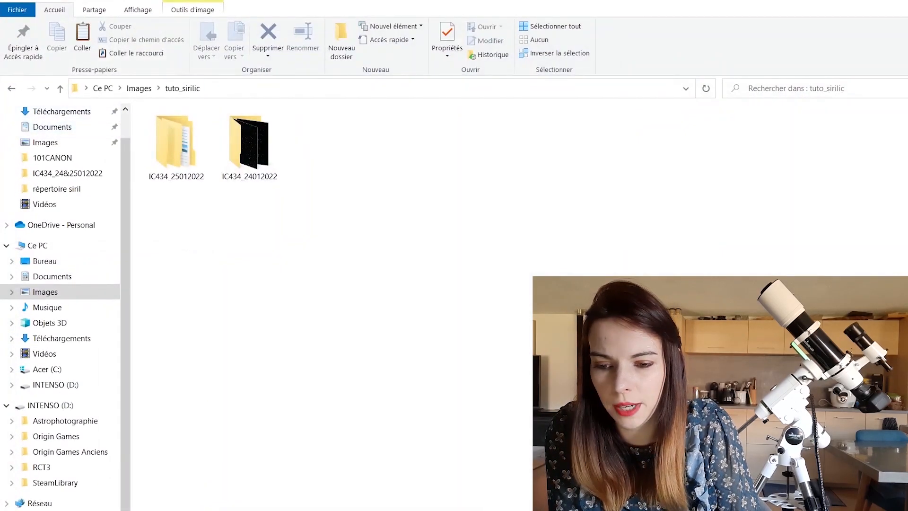
{"action": "left_click", "coordinate": [897, 0]}
{"action": "left_click_drag", "start_coordinate": [259, 7], "coordinate": [602, 13]}
{"action": "left_click", "coordinate": [240, 94]}
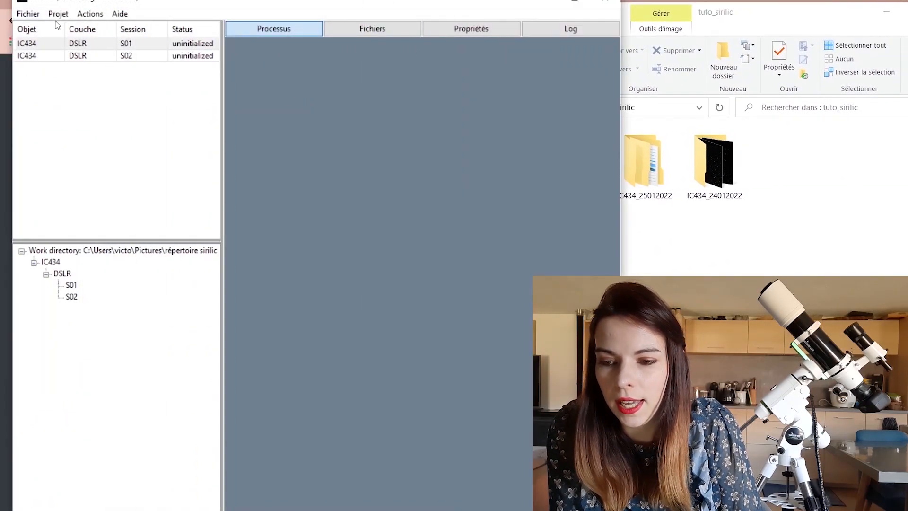
Step: Show the file lists for session S01 of IC434 and bring the tuto_sirilic folder window to the front
{"action": "left_click", "coordinate": [86, 45]}
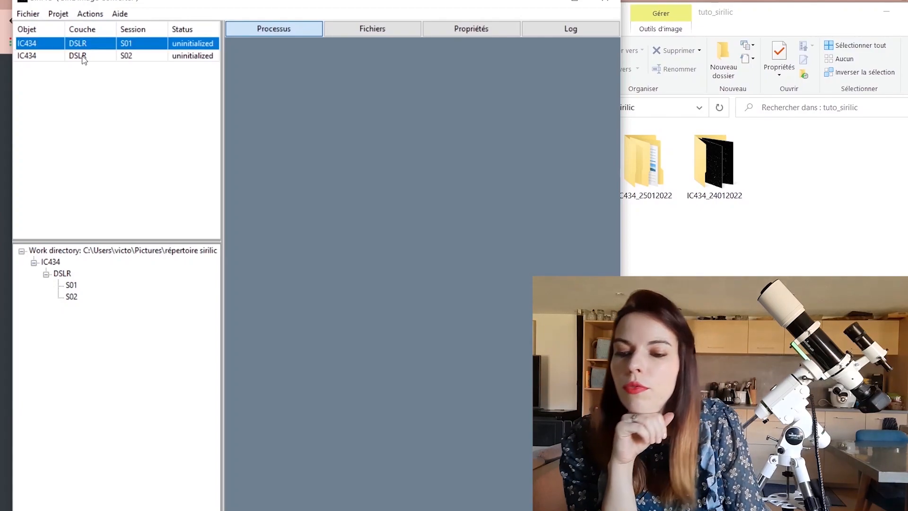
{"action": "left_click", "coordinate": [396, 31]}
{"action": "key", "text": "alt+Tab"}
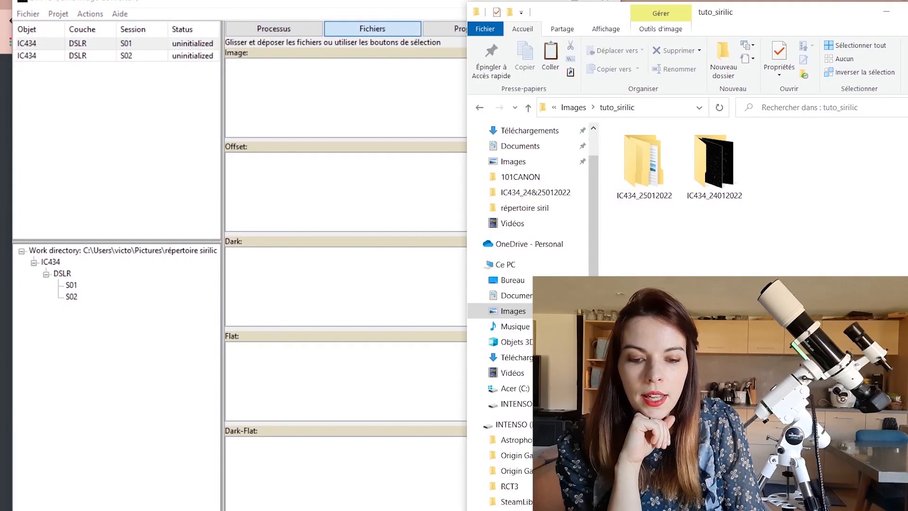
{"action": "mouse_move", "coordinate": [640, 199]}
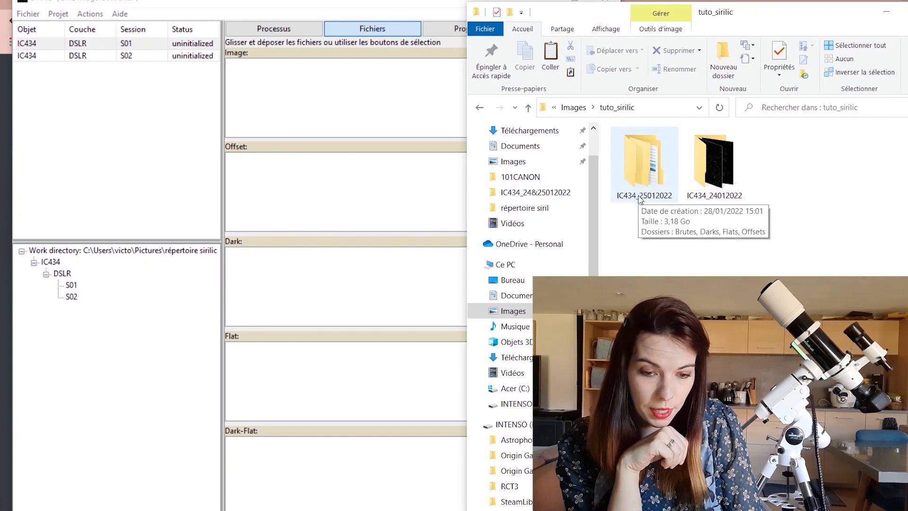
Step: Add all images from the Brutes folder of IC434_25012022 to the Image list of session S01
{"action": "double_click", "coordinate": [642, 181]}
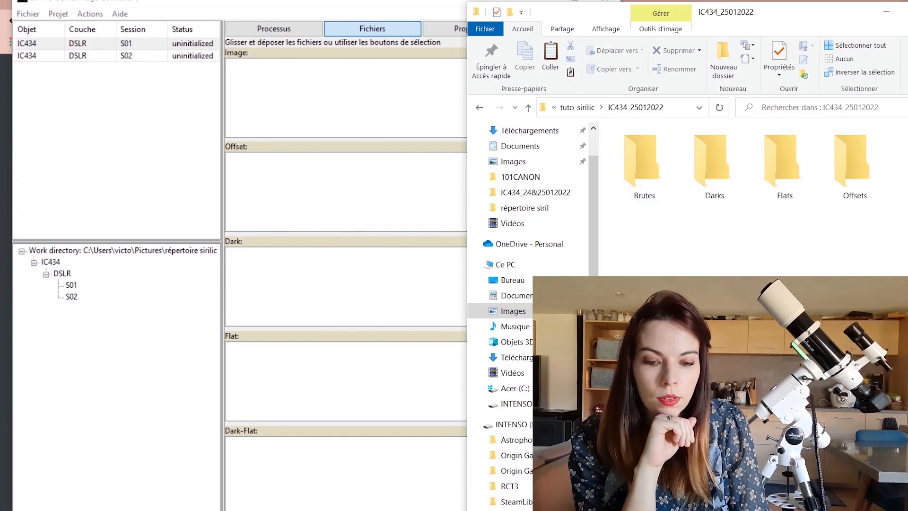
{"action": "double_click", "coordinate": [633, 178]}
{"action": "key", "text": "ctrl+a"}
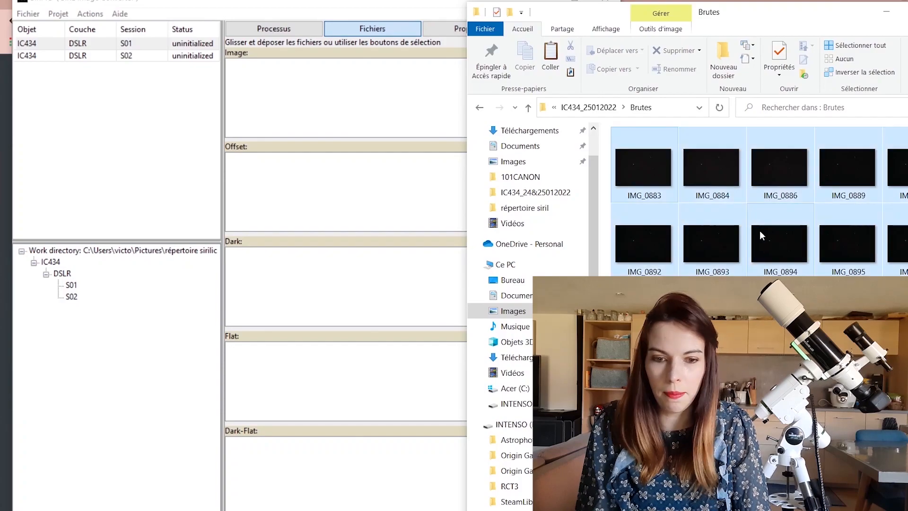
{"action": "left_click_drag", "start_coordinate": [648, 171], "coordinate": [317, 117]}
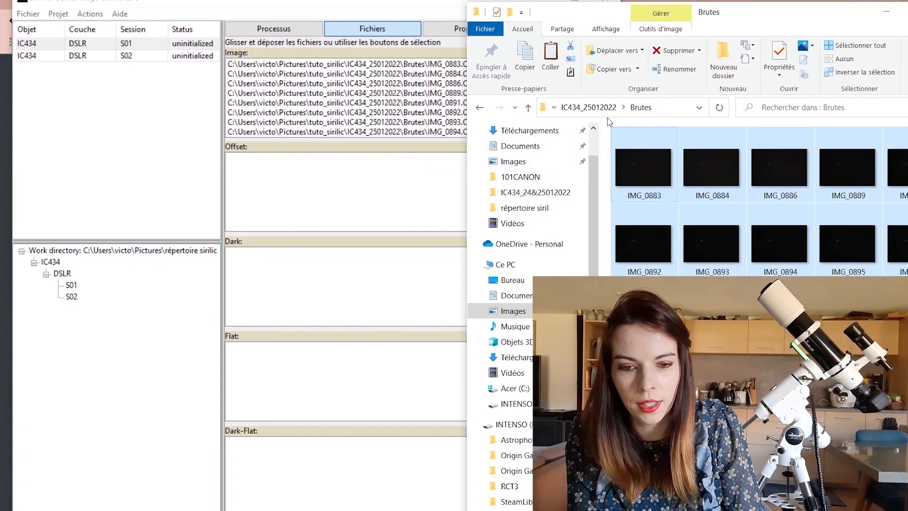
Step: Add all files from the Darks folder of IC434_25012022 to the Dark list of session S01
{"action": "left_click", "coordinate": [588, 107]}
{"action": "double_click", "coordinate": [715, 170]}
{"action": "key", "text": "ctrl+a"}
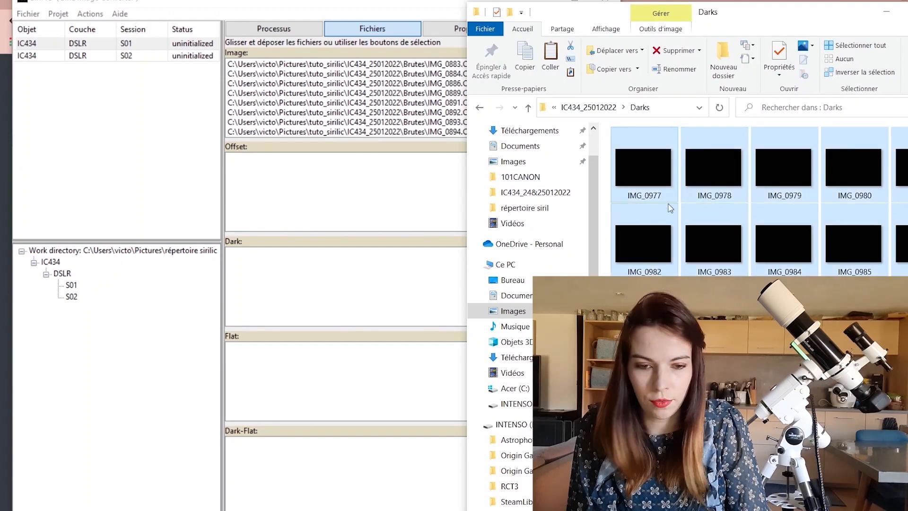
{"action": "left_click_drag", "start_coordinate": [641, 176], "coordinate": [368, 312]}
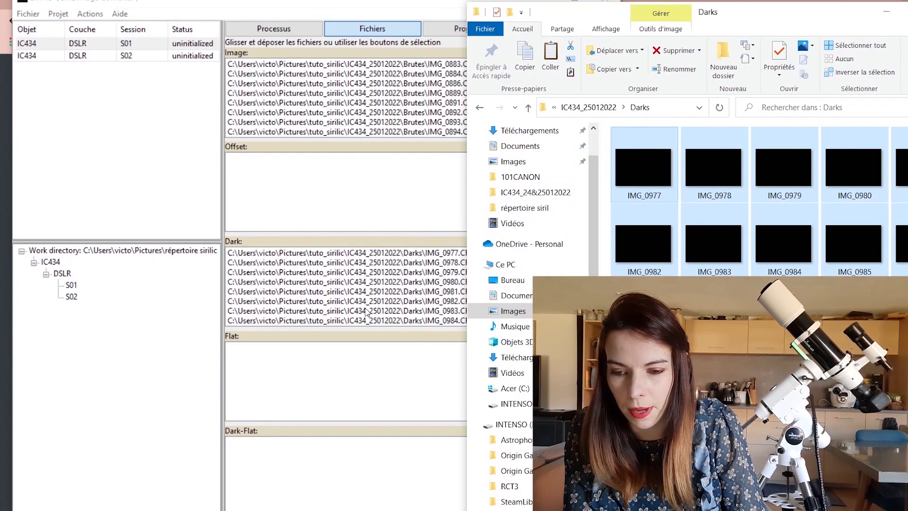
Step: Add all files from the Flats folder of IC434_25012022 to the Flat list of session S01
{"action": "left_click", "coordinate": [588, 107]}
{"action": "double_click", "coordinate": [785, 166]}
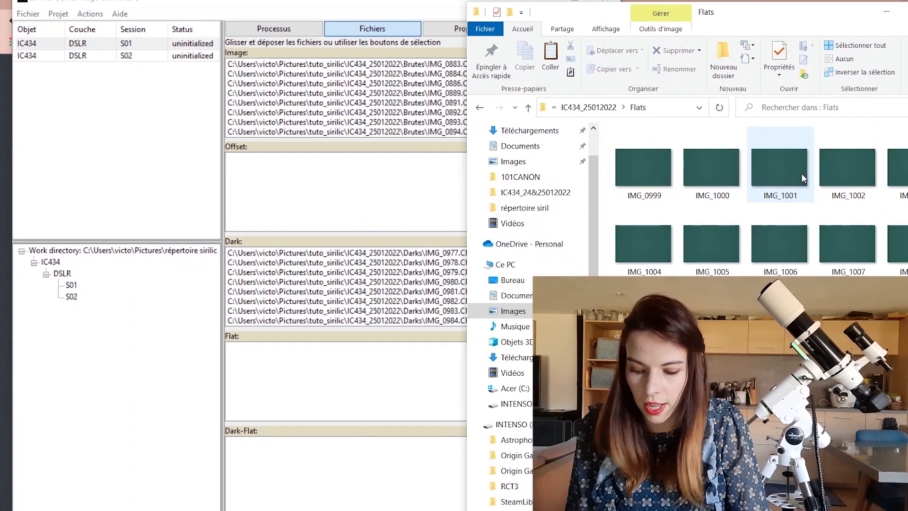
{"action": "key", "text": "ctrl+a"}
{"action": "left_click_drag", "start_coordinate": [708, 174], "coordinate": [387, 397]}
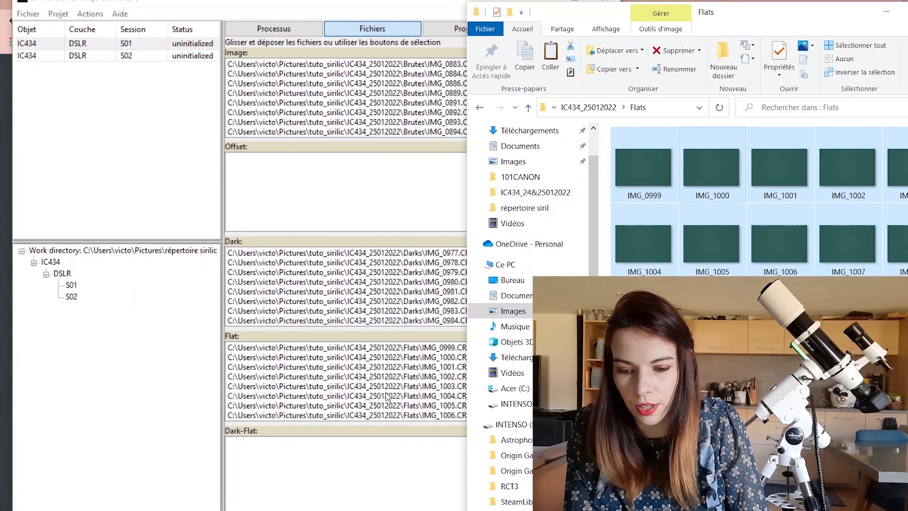
Step: Add all files from the Offsets folder of IC434_25012022 to session S01's Offset list, and switch to the file lists of session S02
{"action": "left_click", "coordinate": [600, 110]}
{"action": "double_click", "coordinate": [847, 163]}
{"action": "key", "text": "ctrl+a"}
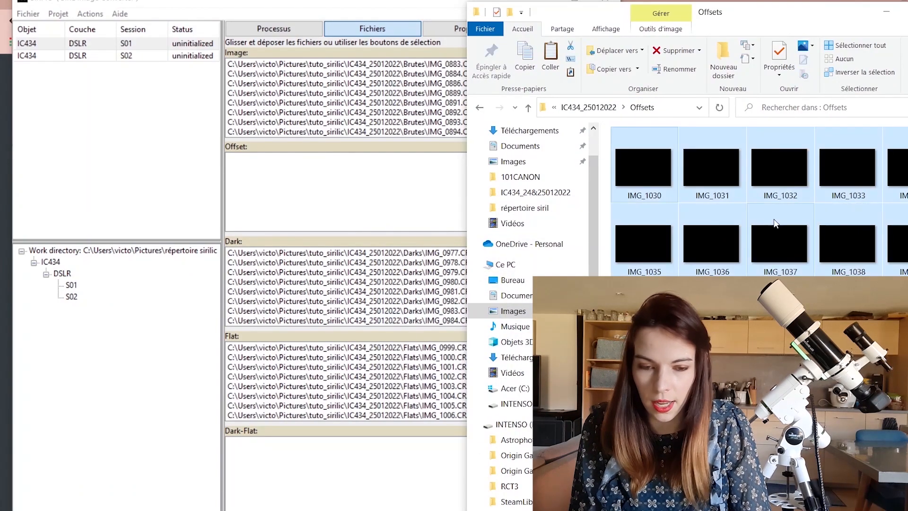
{"action": "left_click_drag", "start_coordinate": [776, 223], "coordinate": [378, 184]}
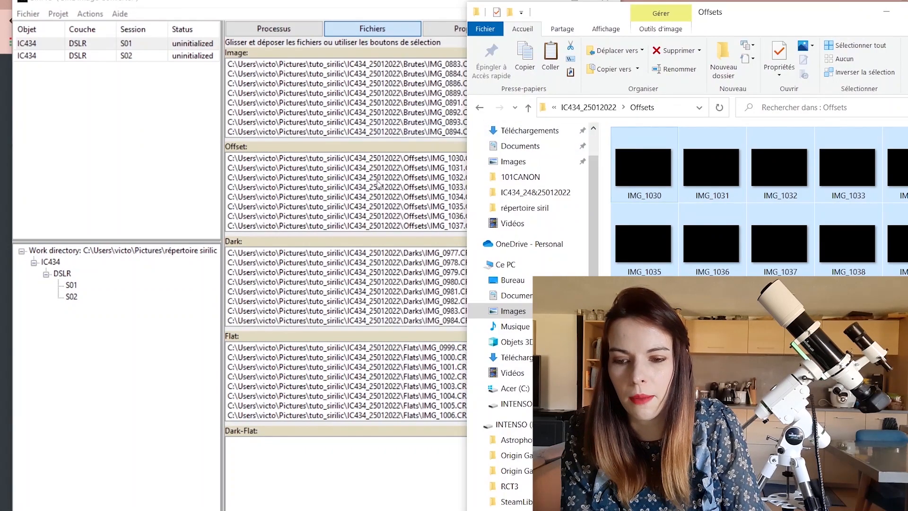
{"action": "left_click", "coordinate": [360, 152]}
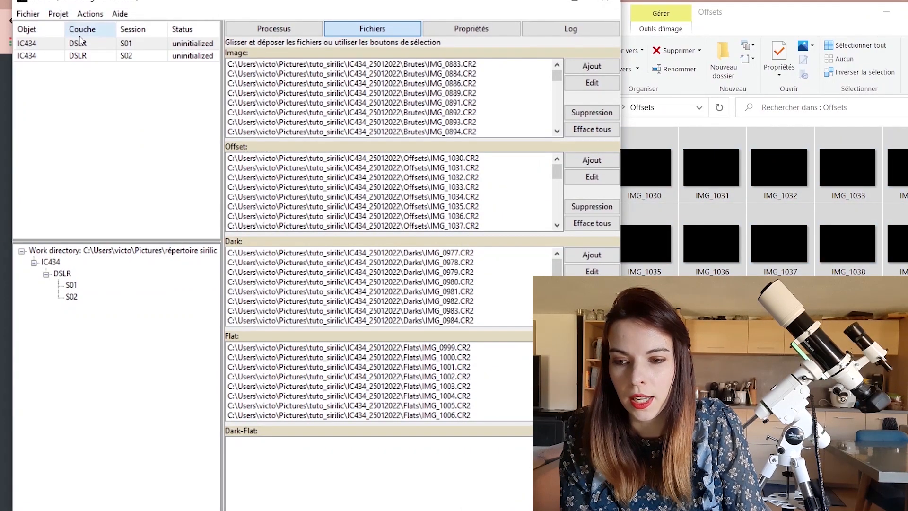
{"action": "left_click", "coordinate": [87, 58]}
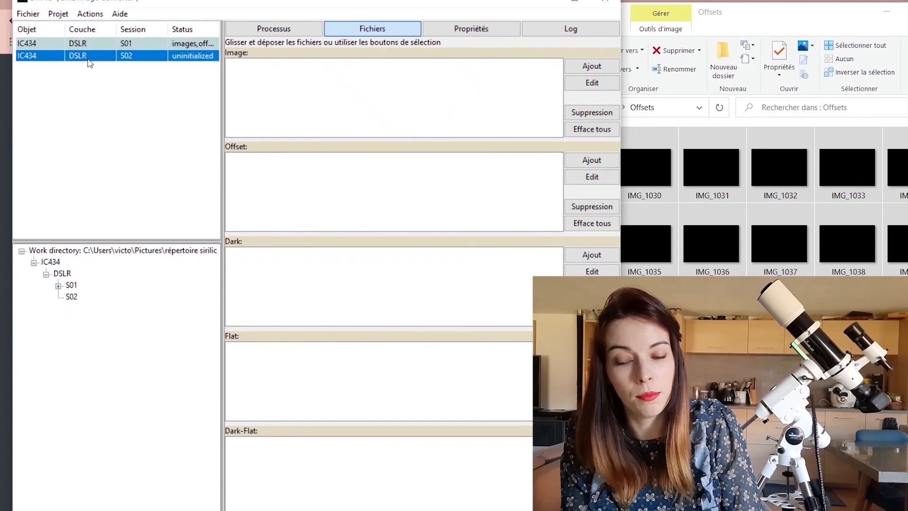
Step: Add all images from the Brutes folder of IC434_25012022 to the Image list of session S02
{"action": "left_click", "coordinate": [782, 153]}
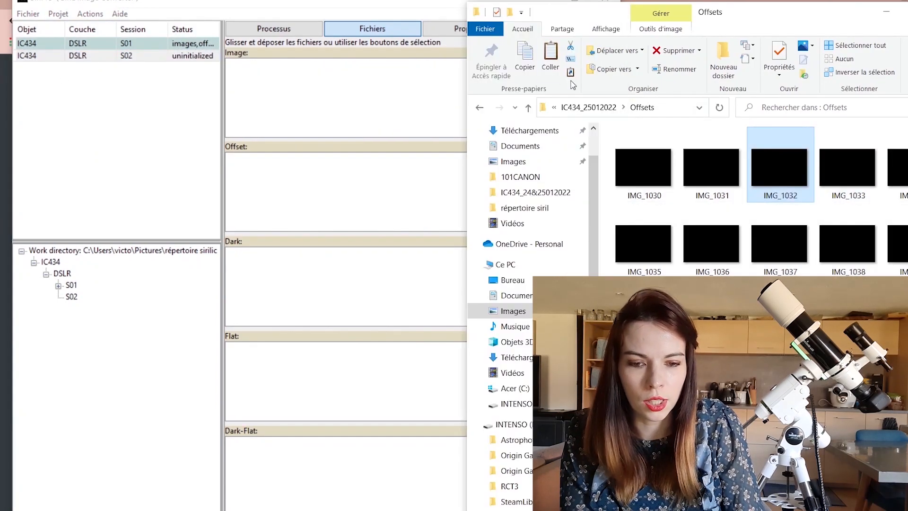
{"action": "left_click", "coordinate": [575, 108]}
{"action": "left_click", "coordinate": [591, 107]}
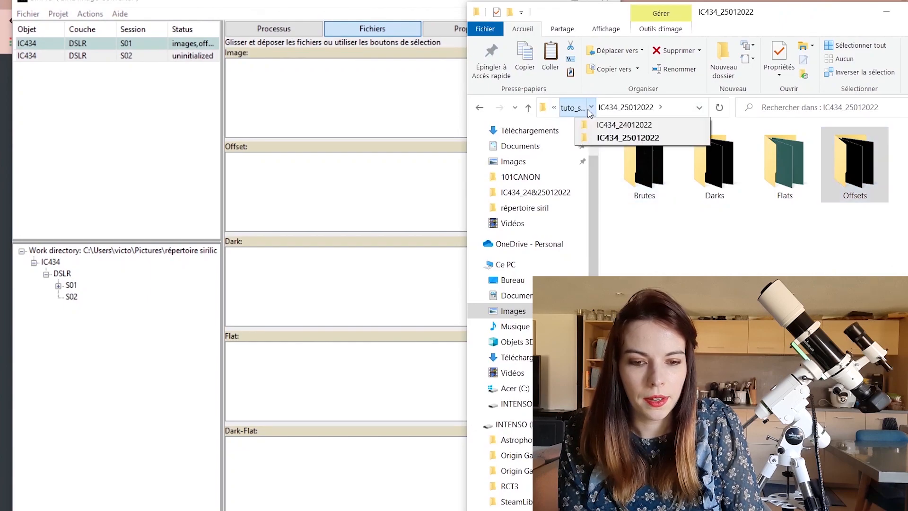
{"action": "left_click", "coordinate": [615, 126]}
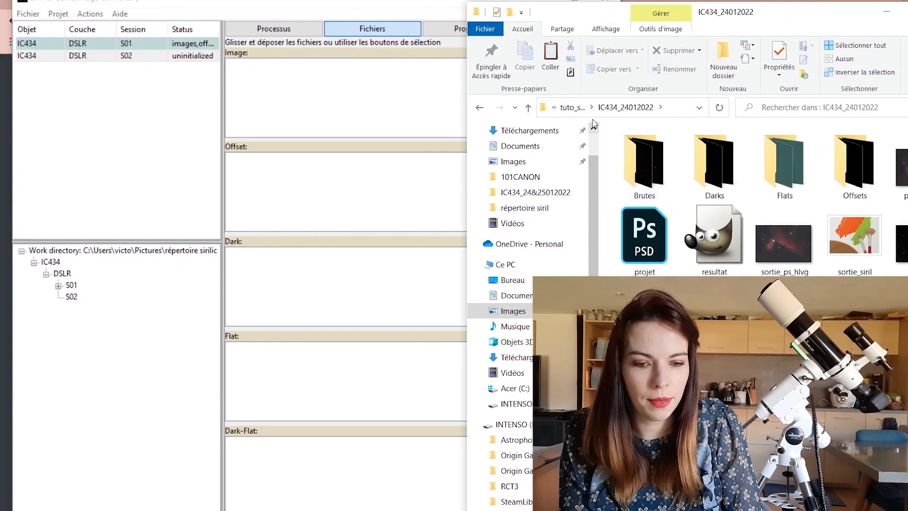
{"action": "left_click", "coordinate": [573, 108]}
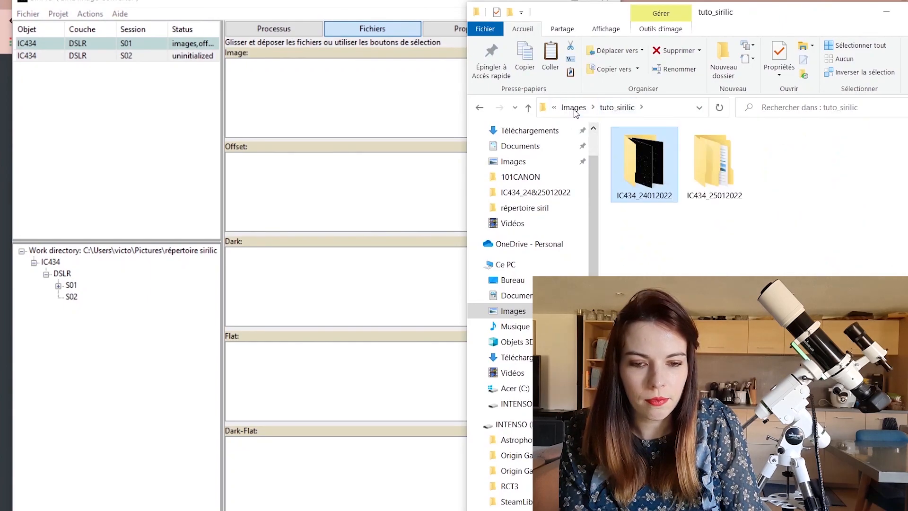
{"action": "double_click", "coordinate": [723, 168]}
{"action": "double_click", "coordinate": [650, 178]}
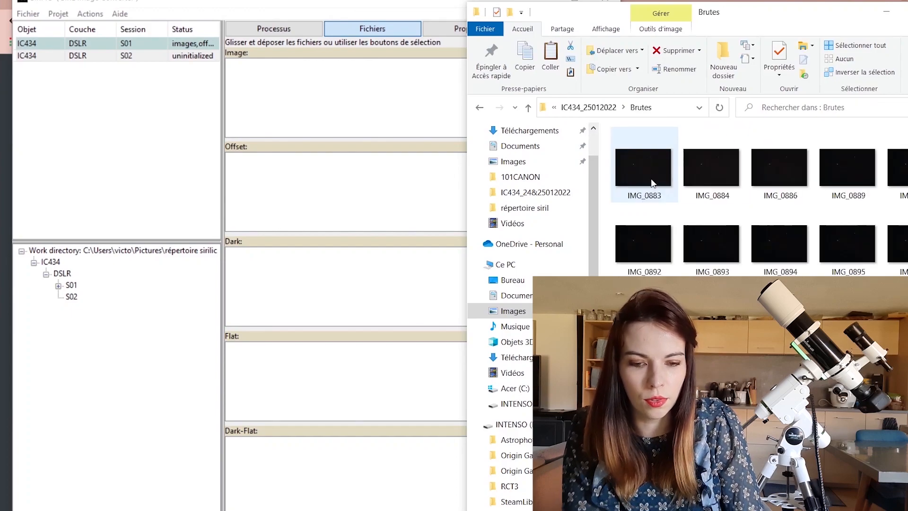
{"action": "key", "text": "ctrl+a"}
{"action": "left_click_drag", "start_coordinate": [646, 172], "coordinate": [416, 107]}
Step: Add all files from the Darks folder of IC434_25012022 to the Dark list of session S02
{"action": "key", "text": "BackSpace"}
{"action": "double_click", "coordinate": [731, 183]}
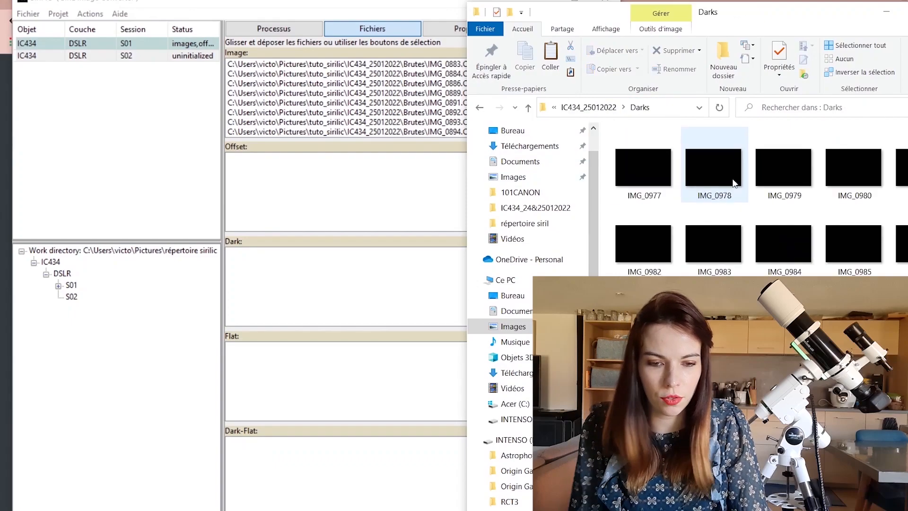
{"action": "key", "text": "ctrl+a"}
{"action": "left_click_drag", "start_coordinate": [731, 183], "coordinate": [359, 265]}
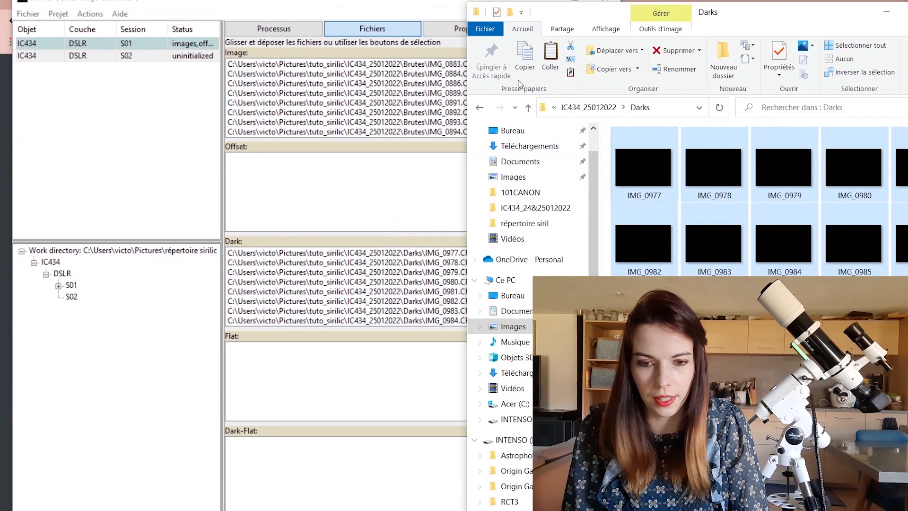
Step: Add all files from the Flats folder of IC434_25012022 to the Flat list of session S02
{"action": "left_click", "coordinate": [583, 110]}
{"action": "double_click", "coordinate": [782, 168]}
{"action": "key", "text": "ctrl+a"}
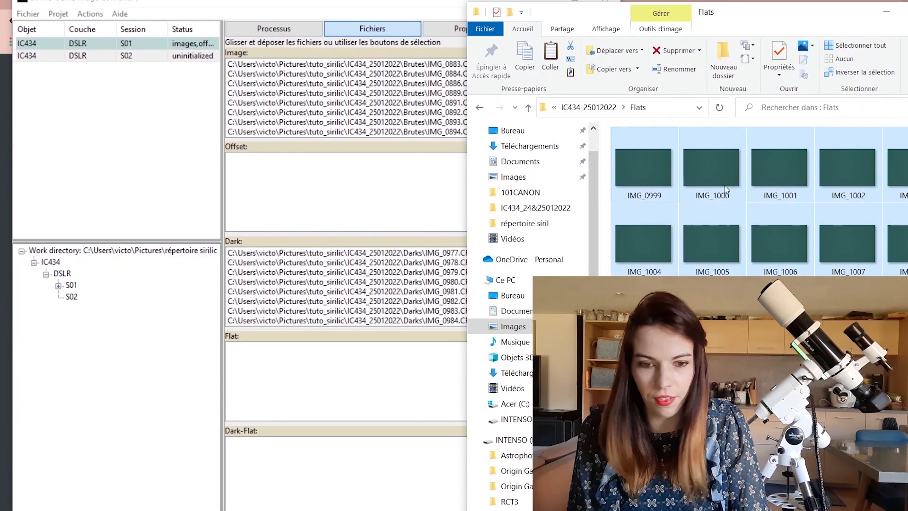
{"action": "left_click_drag", "start_coordinate": [778, 169], "coordinate": [361, 397]}
Step: Add all files from the Offsets folder of IC434_25012022 to the Offset list of session S02
{"action": "left_click", "coordinate": [586, 108]}
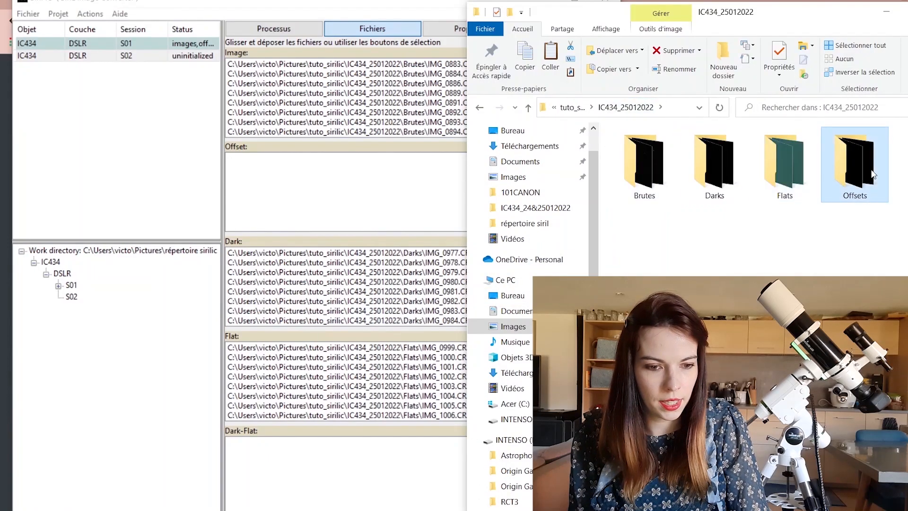
{"action": "double_click", "coordinate": [851, 166]}
{"action": "key", "text": "ctrl+a"}
{"action": "left_click_drag", "start_coordinate": [872, 175], "coordinate": [359, 189]}
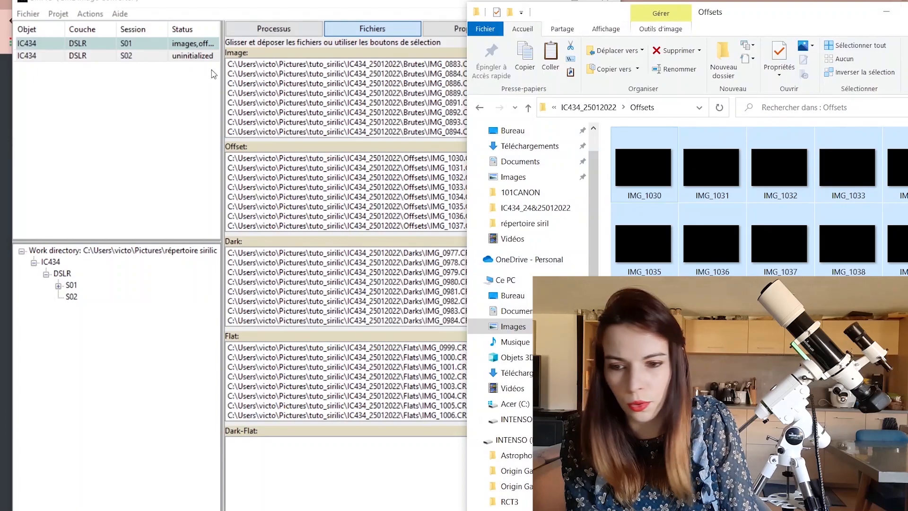
Step: Compare the file paths loaded in sessions S01 and S02, ending on session S02
{"action": "left_click", "coordinate": [449, 112]}
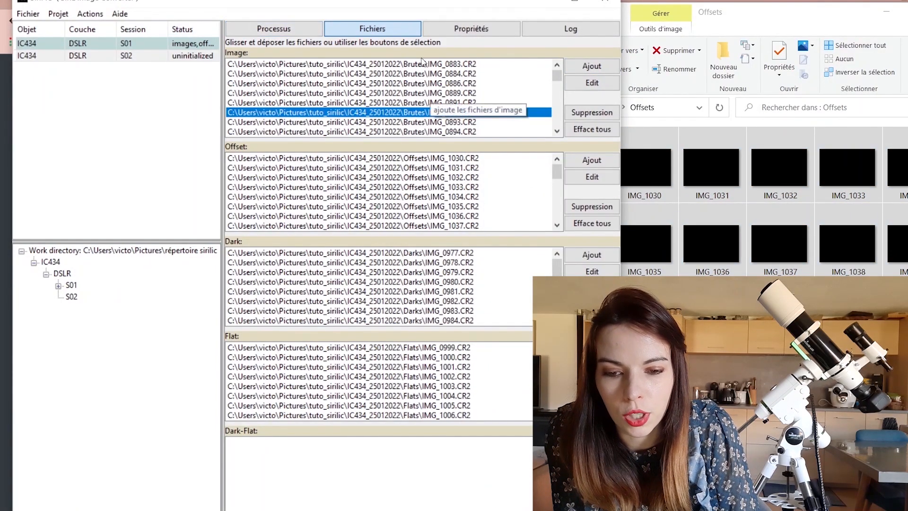
{"action": "left_click", "coordinate": [128, 57]}
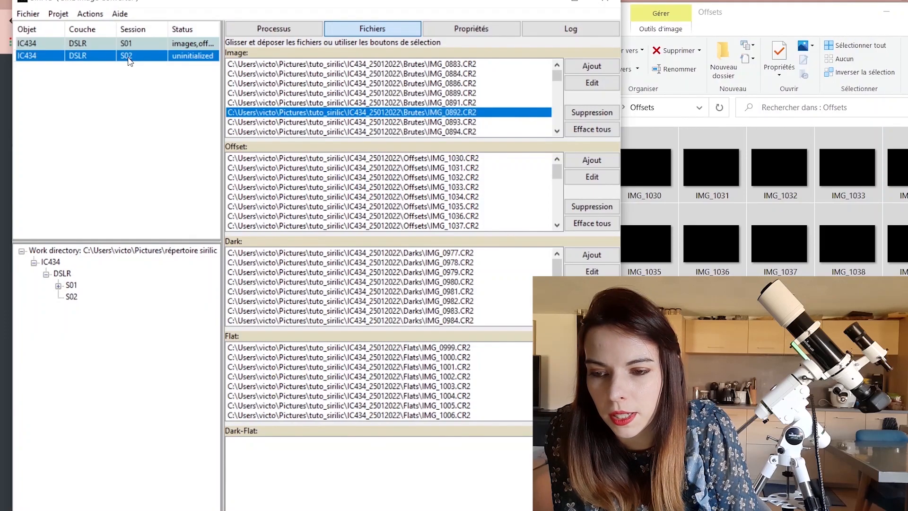
{"action": "left_click", "coordinate": [138, 45]}
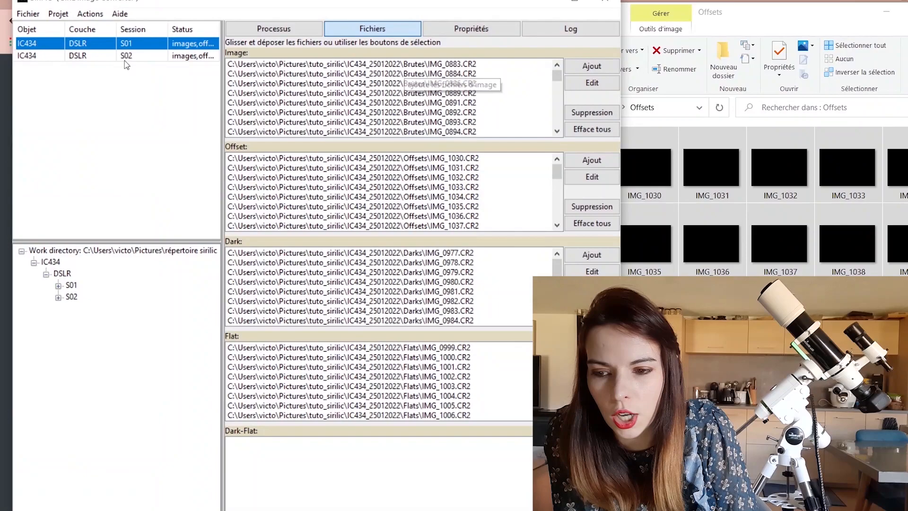
{"action": "left_click", "coordinate": [125, 57]}
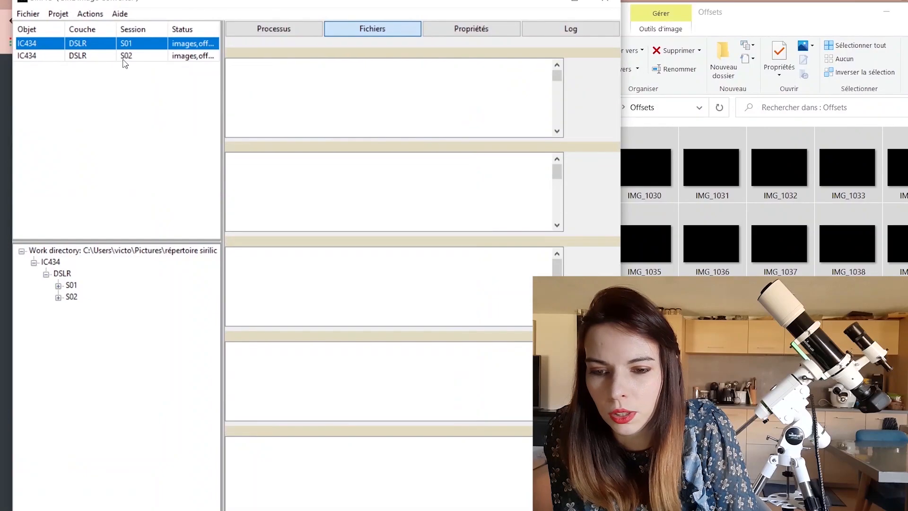
{"action": "left_click", "coordinate": [138, 46]}
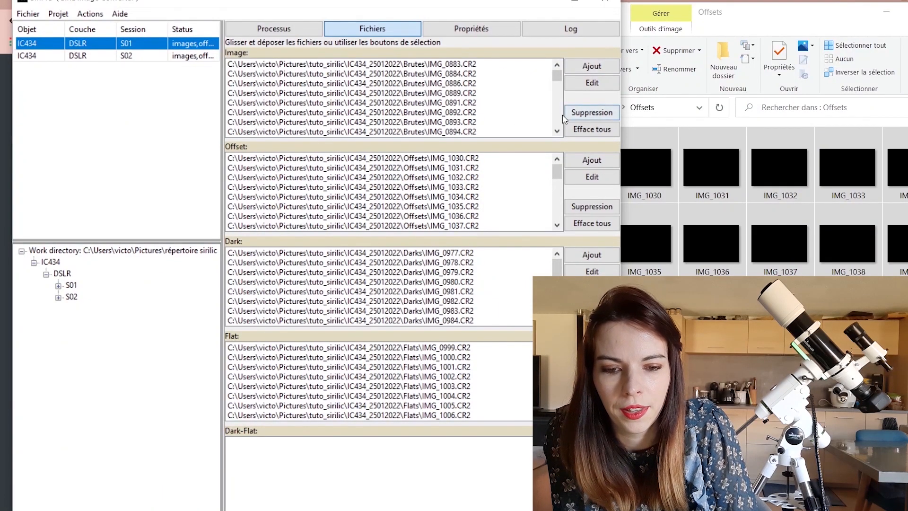
{"action": "left_click", "coordinate": [149, 56]}
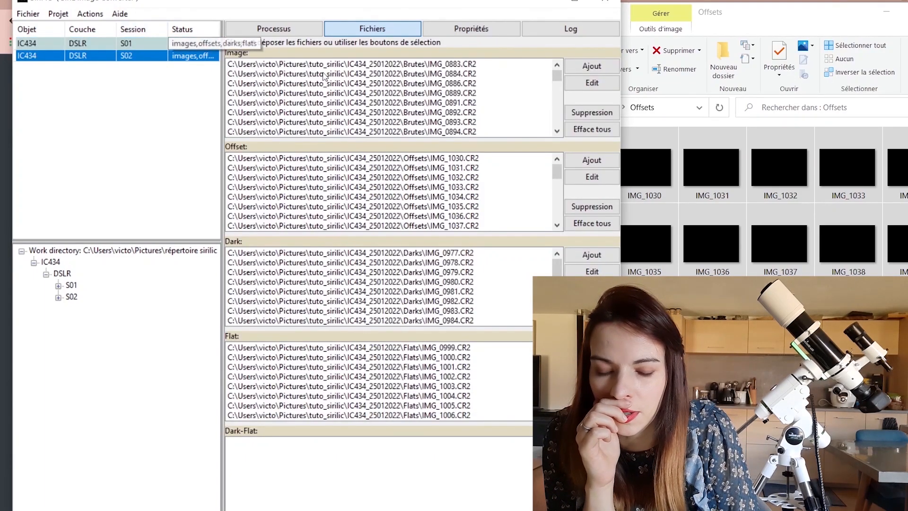
Step: Go back to the tuto_sirilic folder in the file explorer and open the IC434_24012022 folder
{"action": "left_click", "coordinate": [850, 156]}
{"action": "left_click", "coordinate": [480, 109]}
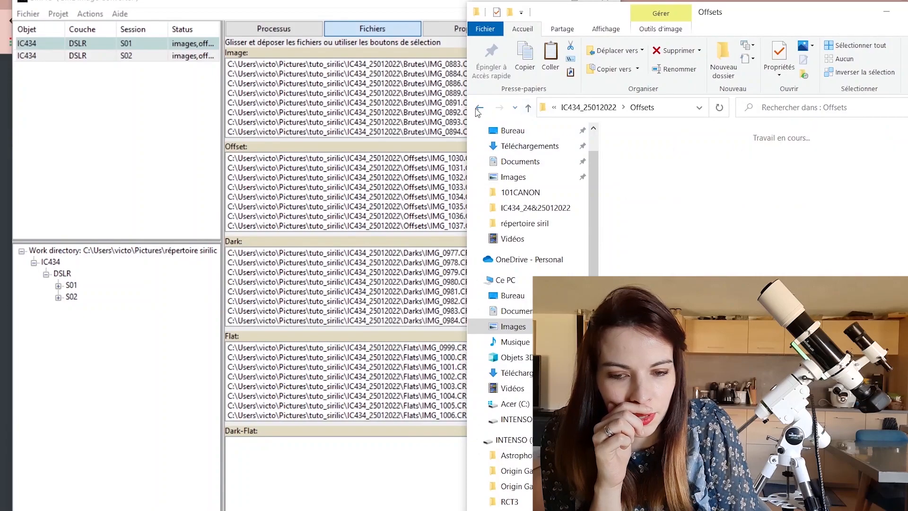
{"action": "left_click", "coordinate": [479, 109]}
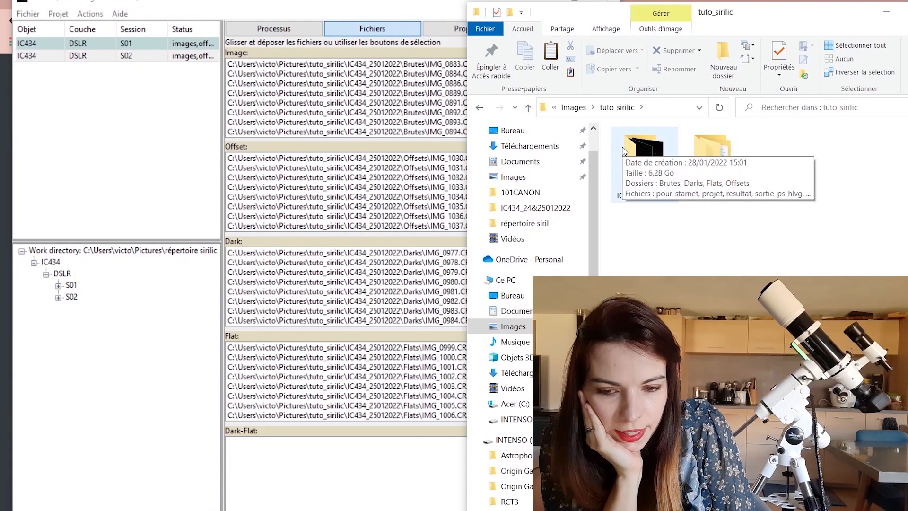
{"action": "double_click", "coordinate": [653, 199]}
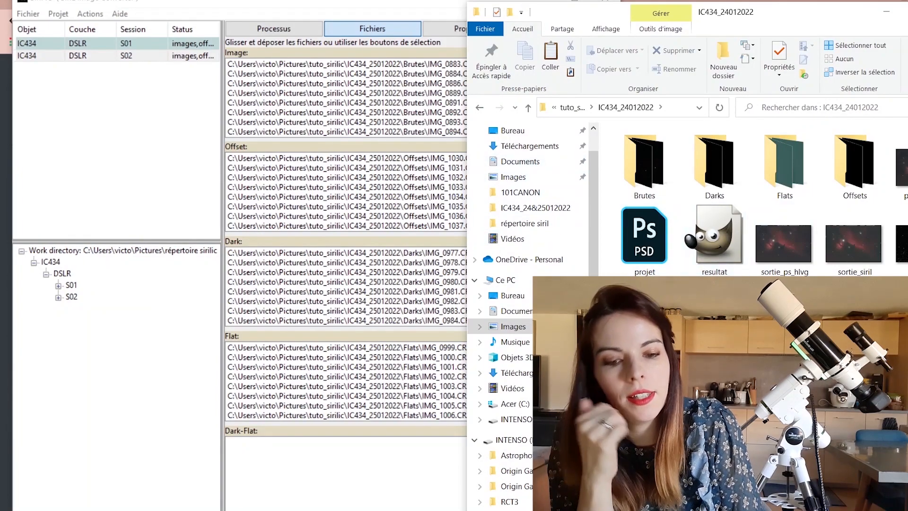
Step: Clear all files from the Image, Offset, Dark and Flat lists of session S02
{"action": "left_click", "coordinate": [206, 88]}
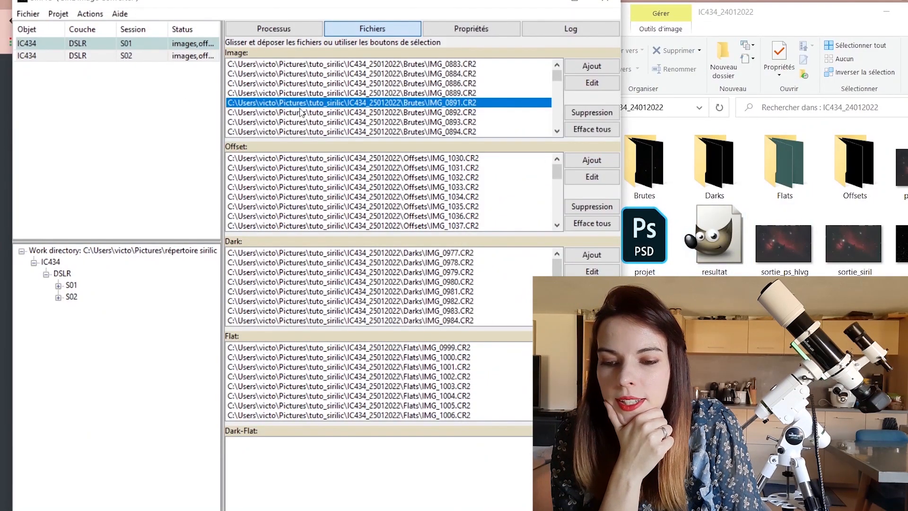
{"action": "left_click", "coordinate": [483, 121]}
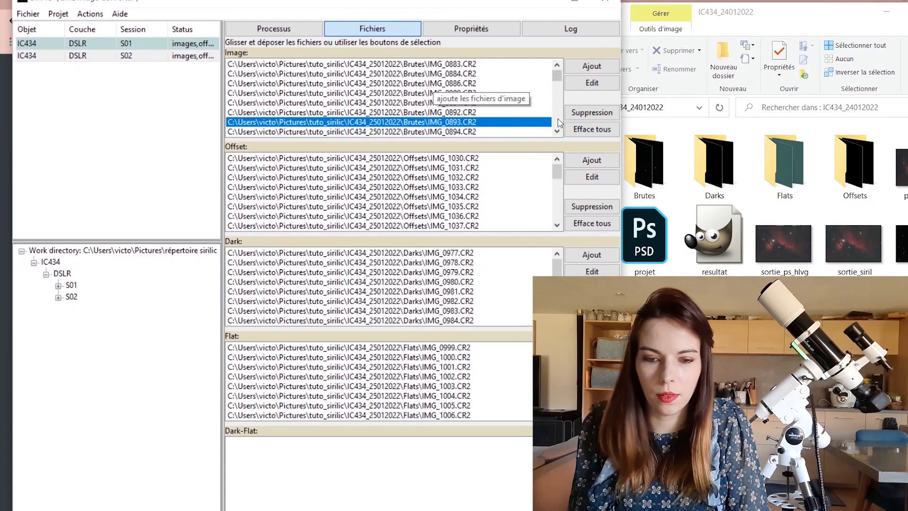
{"action": "left_click", "coordinate": [592, 129]}
{"action": "left_click", "coordinate": [595, 228]}
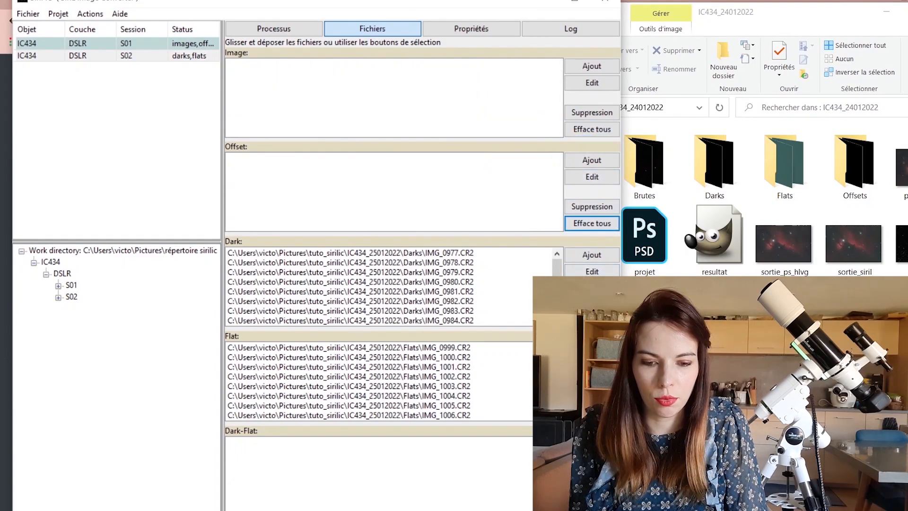
{"action": "left_click", "coordinate": [592, 318]}
{"action": "left_click", "coordinate": [592, 412]}
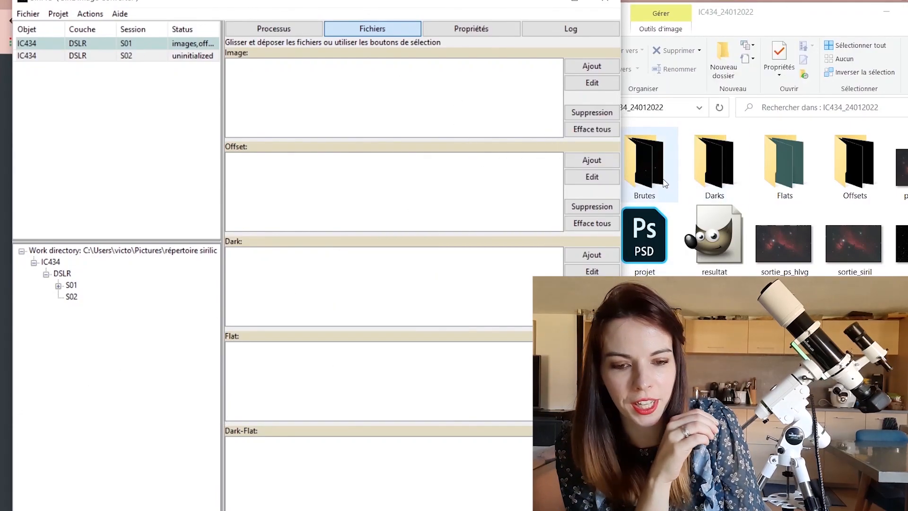
Step: Add all files from the Brutes folder of IC434_24012022 to the Image list of session S02
{"action": "double_click", "coordinate": [646, 168]}
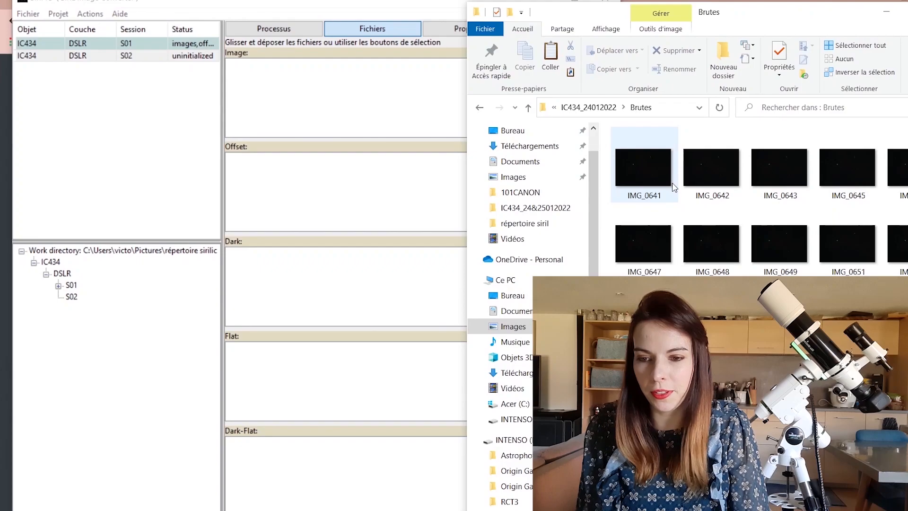
{"action": "key", "text": "ctrl+a"}
{"action": "left_click_drag", "start_coordinate": [659, 184], "coordinate": [307, 109]}
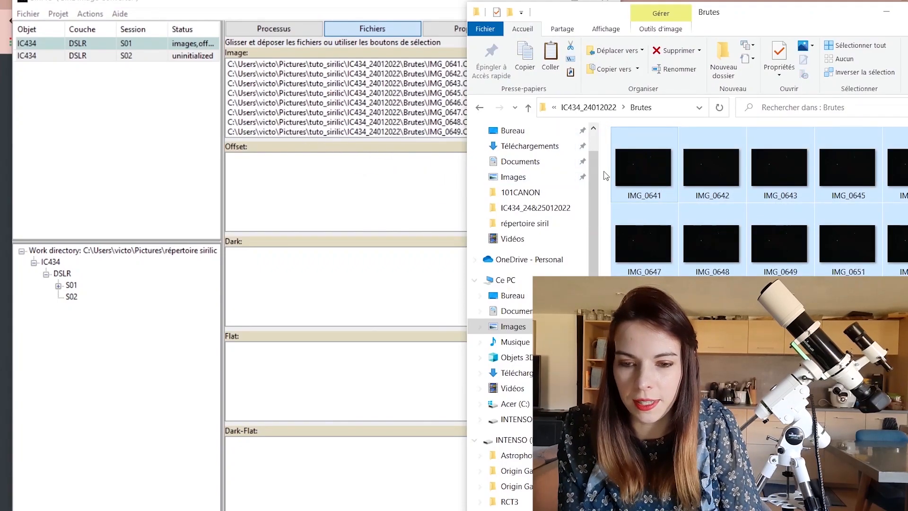
Step: Add all files from the Darks folder of IC434_24012022 to the Dark list of session S02
{"action": "left_click", "coordinate": [590, 112]}
{"action": "double_click", "coordinate": [717, 159]}
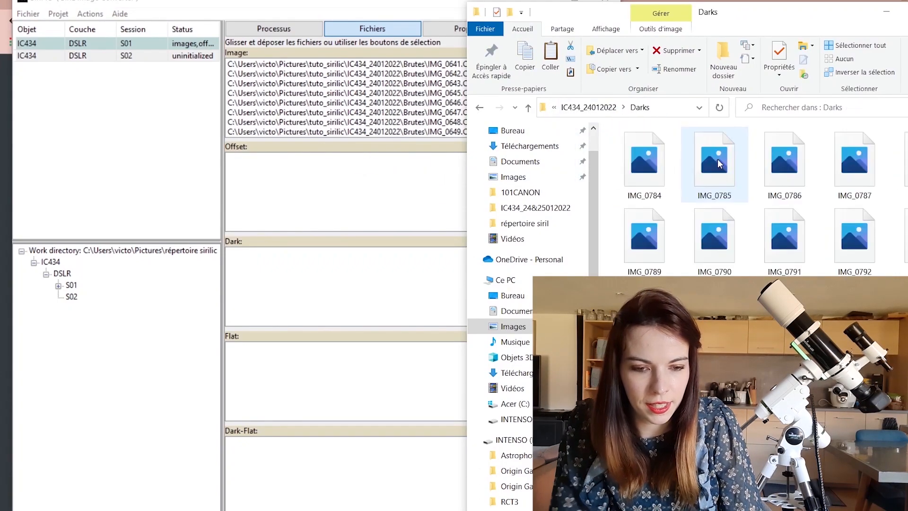
{"action": "key", "text": "ctrl+a"}
{"action": "left_click_drag", "start_coordinate": [667, 171], "coordinate": [388, 284]}
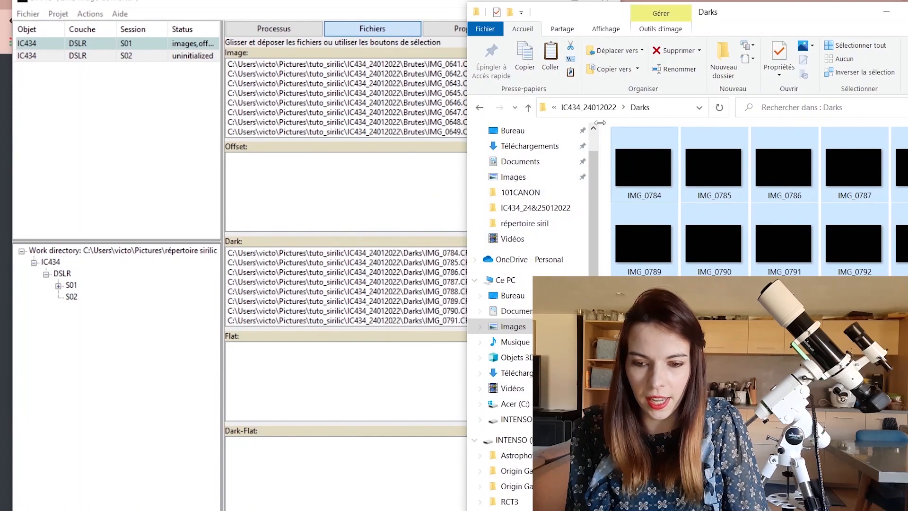
Step: Add all files from the Flats folder of IC434_24012022 to the Flat list of session S02
{"action": "left_click", "coordinate": [586, 108]}
{"action": "double_click", "coordinate": [770, 198]}
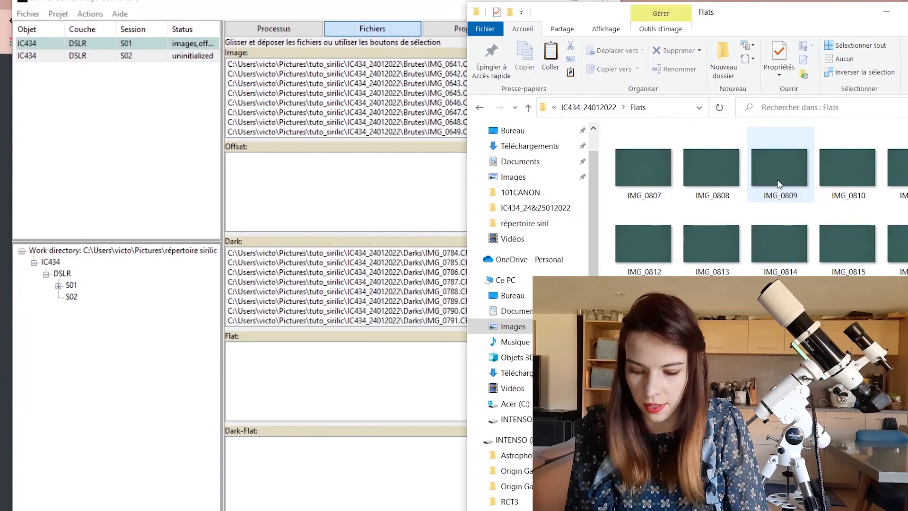
{"action": "key", "text": "ctrl+a"}
{"action": "left_click_drag", "start_coordinate": [618, 169], "coordinate": [366, 386]}
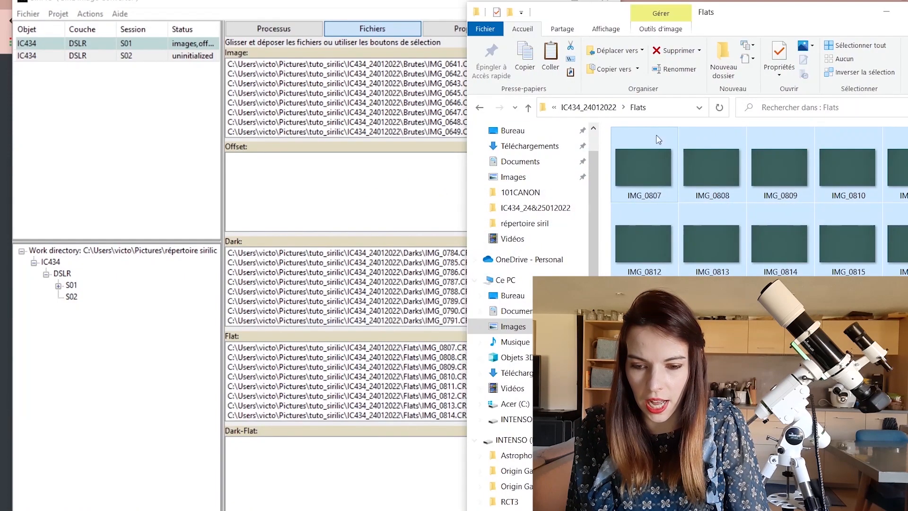
Step: Add all files from the Offsets folder of IC434_24012022 to the Offset list of session S02 and return to the project window
{"action": "left_click", "coordinate": [588, 107]}
{"action": "double_click", "coordinate": [867, 185]}
{"action": "key", "text": "ctrl+a"}
{"action": "left_click_drag", "start_coordinate": [644, 168], "coordinate": [393, 215]}
{"action": "left_click", "coordinate": [389, 495]}
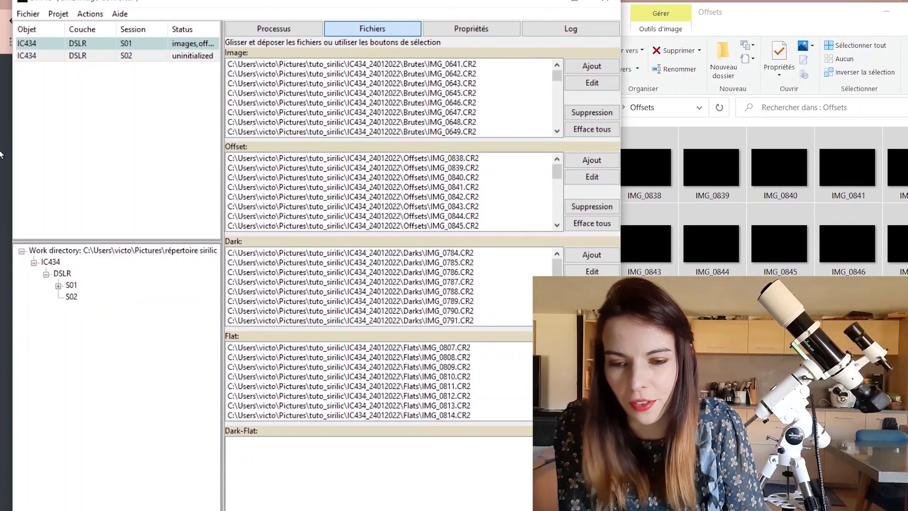
Step: Check the file paths loaded in sessions S01 and S02 by switching between them, ending on S01
{"action": "left_click", "coordinate": [138, 59]}
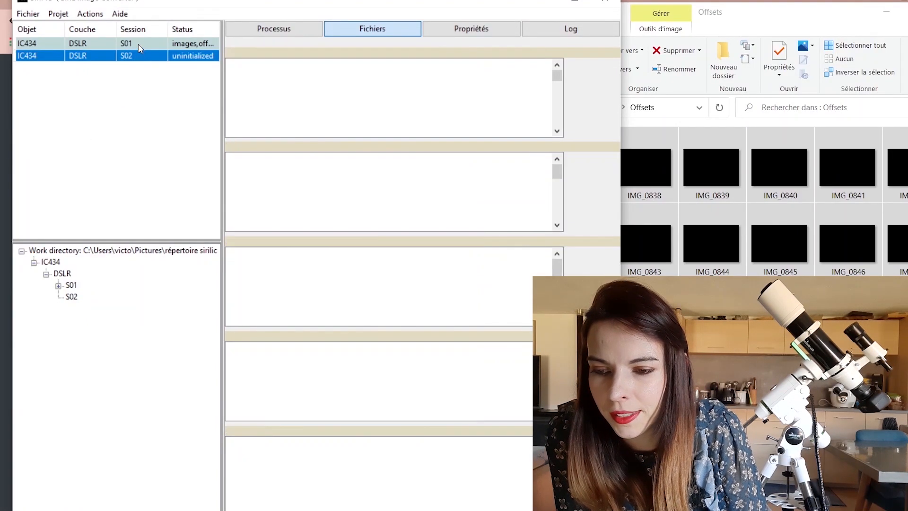
{"action": "left_click", "coordinate": [138, 44]}
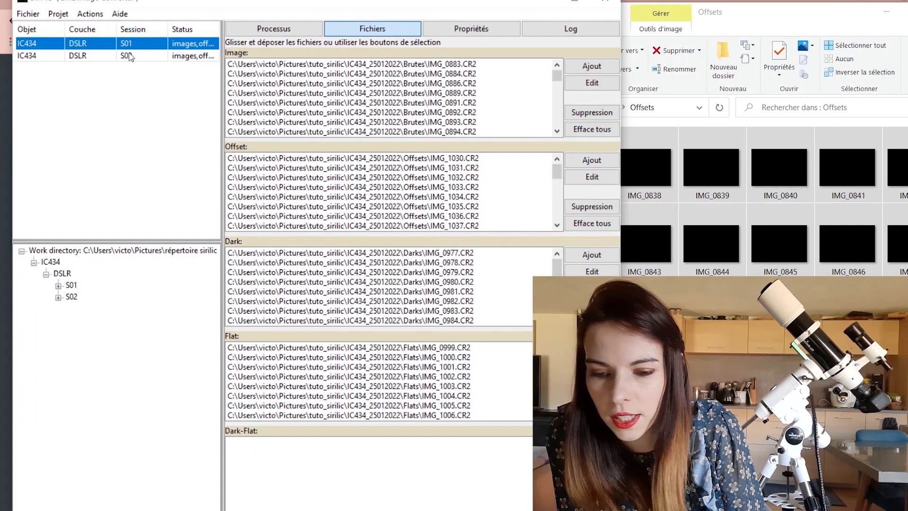
{"action": "left_click", "coordinate": [130, 56]}
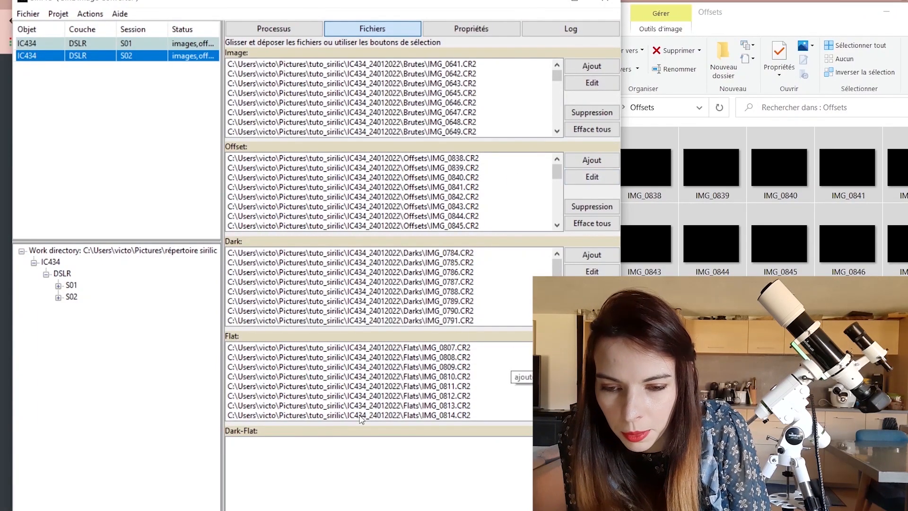
{"action": "left_click", "coordinate": [114, 44]}
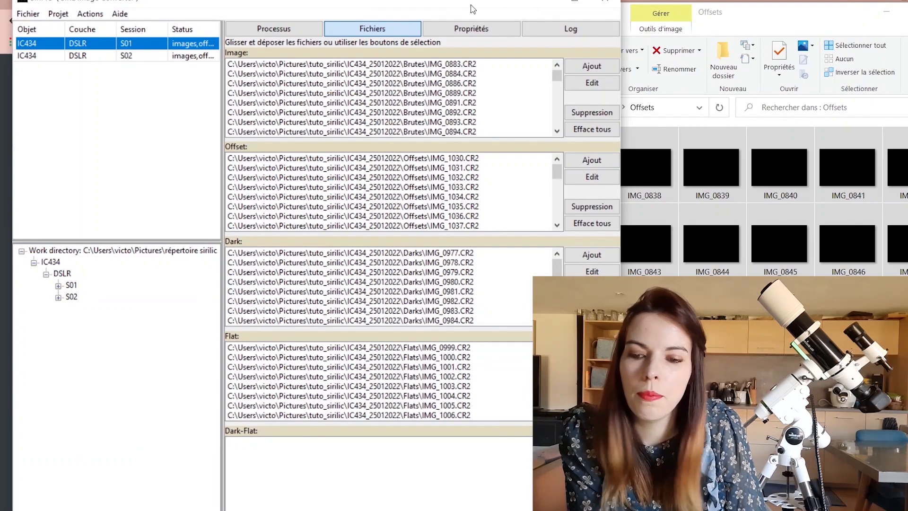
Step: Maximize the project window and enable identical properties for all layers in the project properties
{"action": "left_click", "coordinate": [574, 1]}
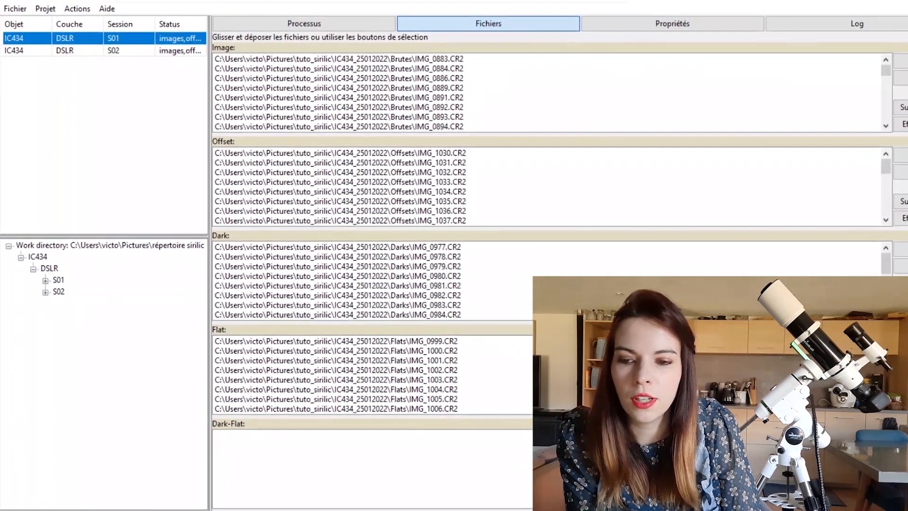
{"action": "left_click", "coordinate": [47, 8]}
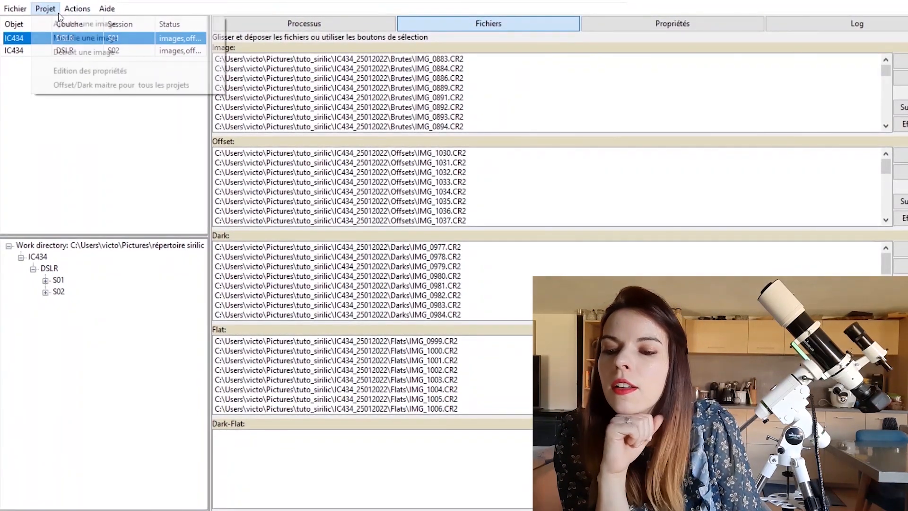
{"action": "left_click", "coordinate": [71, 71]}
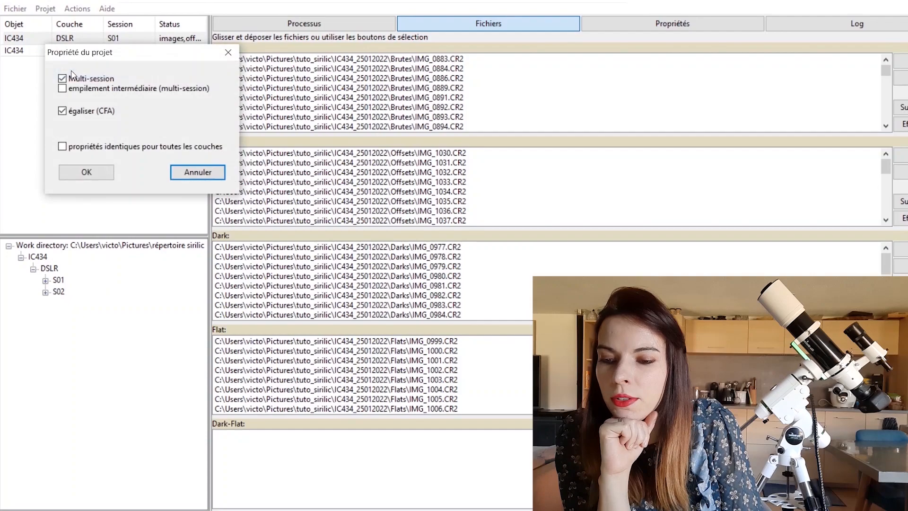
{"action": "left_click", "coordinate": [62, 147]}
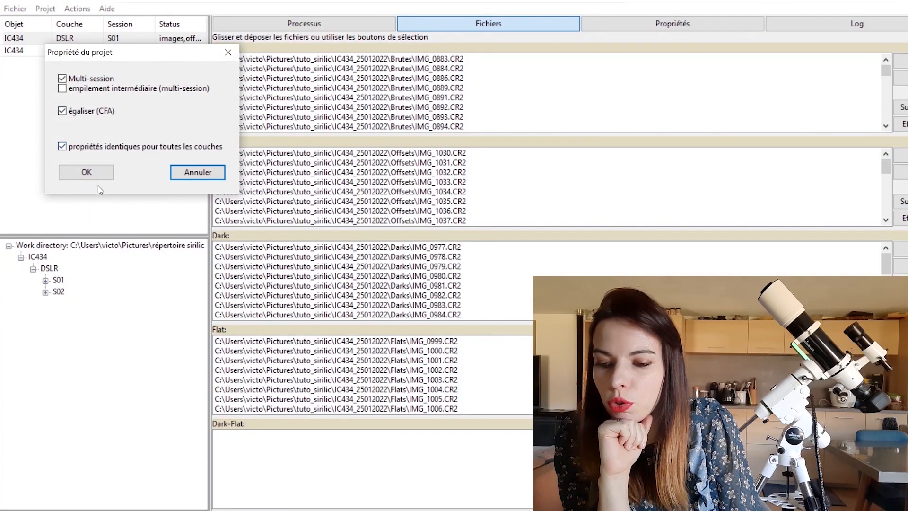
{"action": "left_click", "coordinate": [85, 171]}
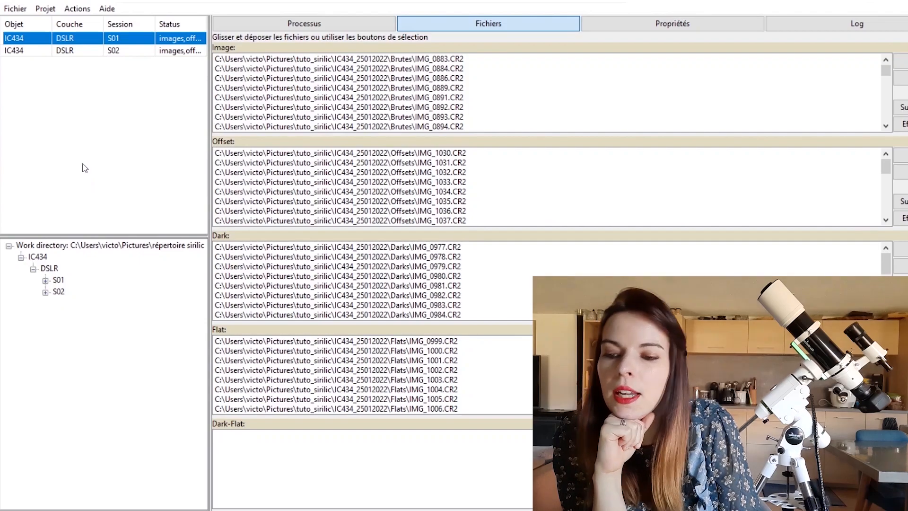
Step: Enable offset subtraction (Soustrait l'offset) in the Image, Dark and Flat options
{"action": "left_click", "coordinate": [665, 27]}
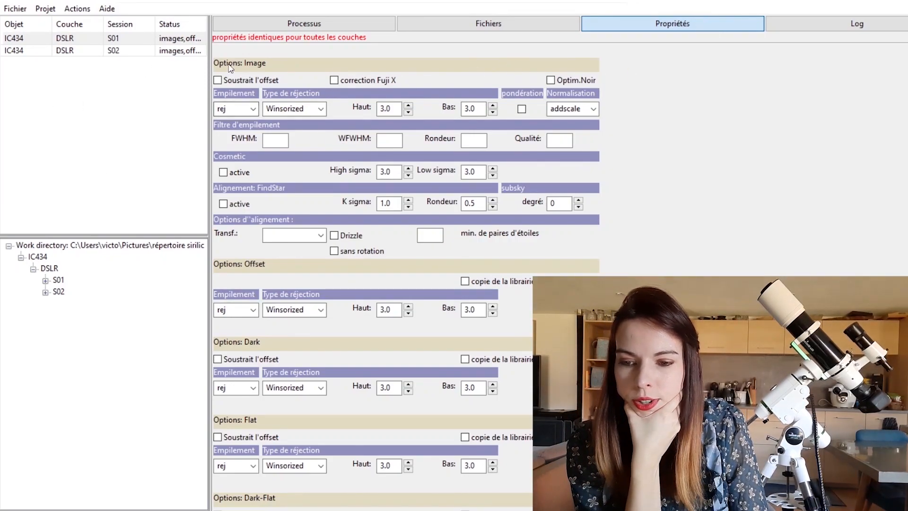
{"action": "left_click", "coordinate": [217, 81]}
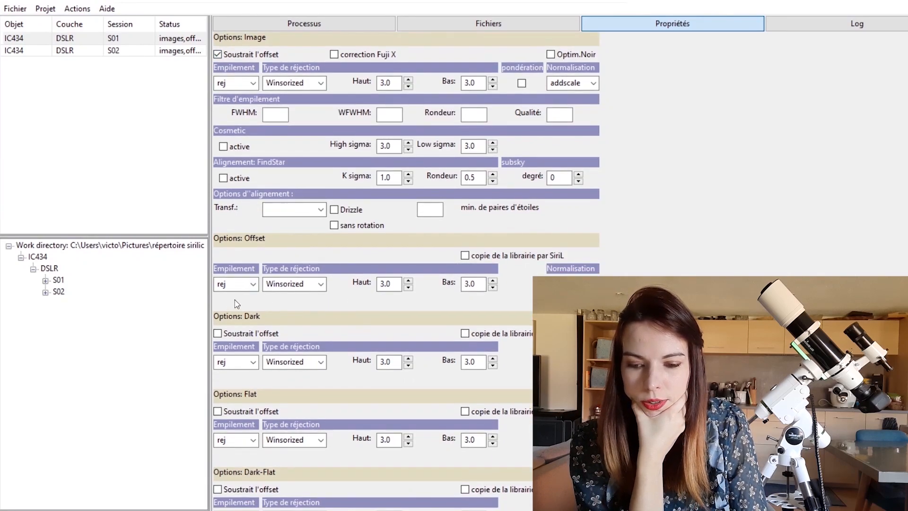
{"action": "scroll", "coordinate": [404, 291], "scroll_direction": "up", "scroll_amount": 1}
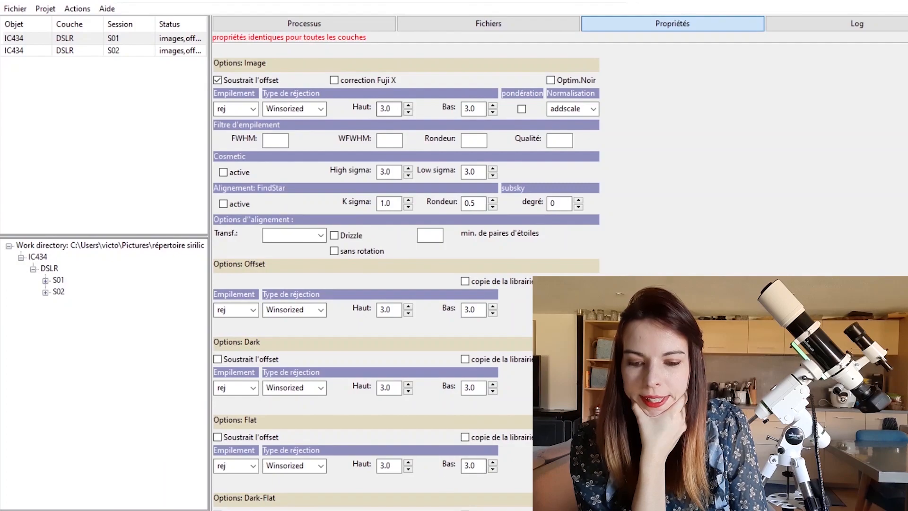
{"action": "scroll", "coordinate": [418, 299], "scroll_direction": "down", "scroll_amount": 1}
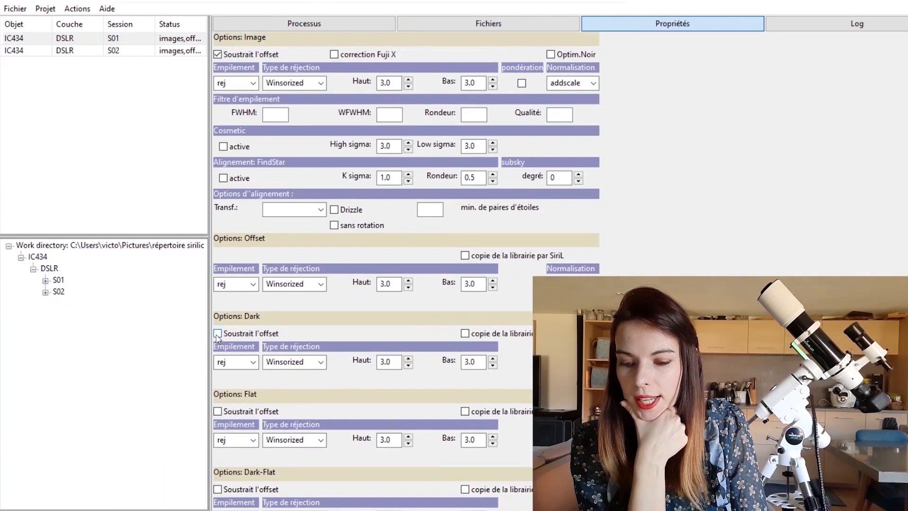
{"action": "left_click", "coordinate": [218, 411]}
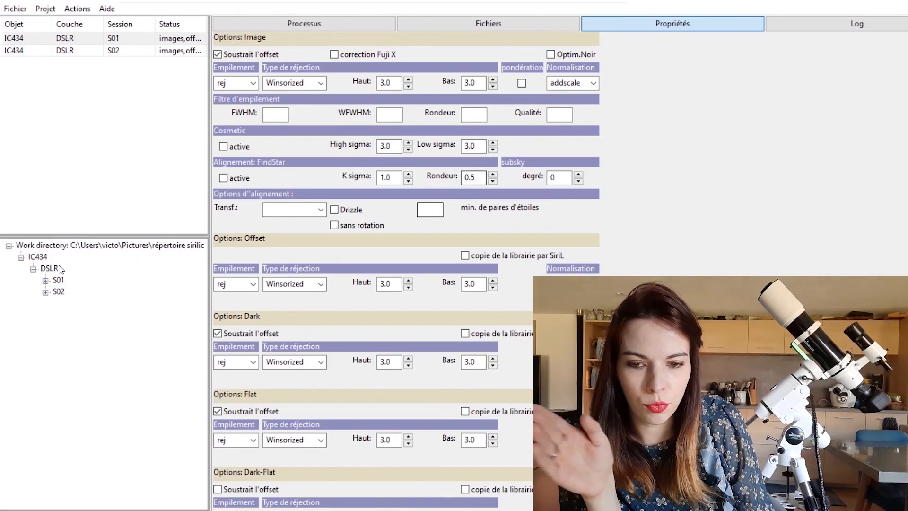
Step: Run Etape 1 to build the project folders and copy or link the images
{"action": "left_click", "coordinate": [46, 9]}
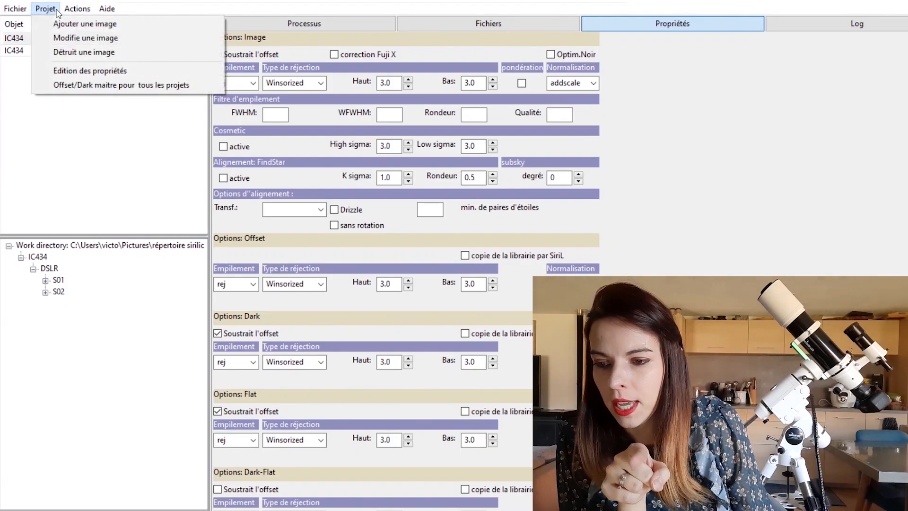
{"action": "mouse_move", "coordinate": [87, 12]}
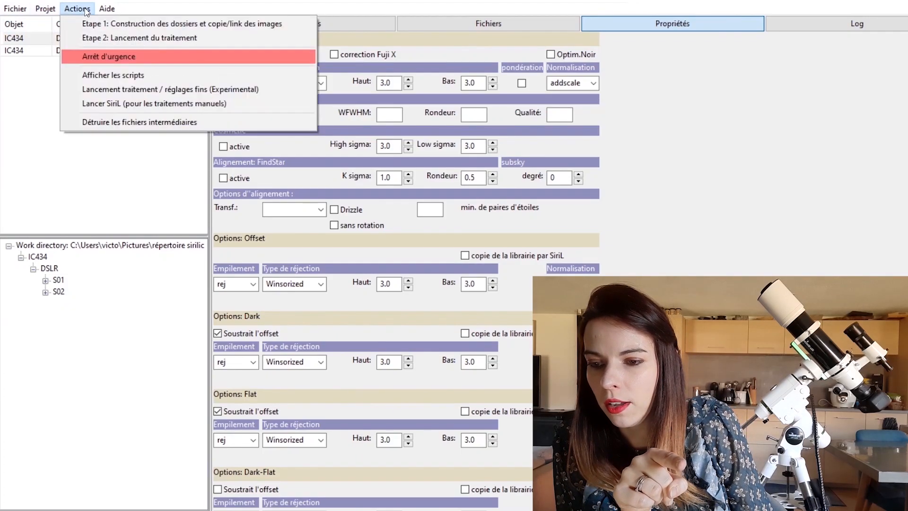
{"action": "left_click", "coordinate": [103, 24]}
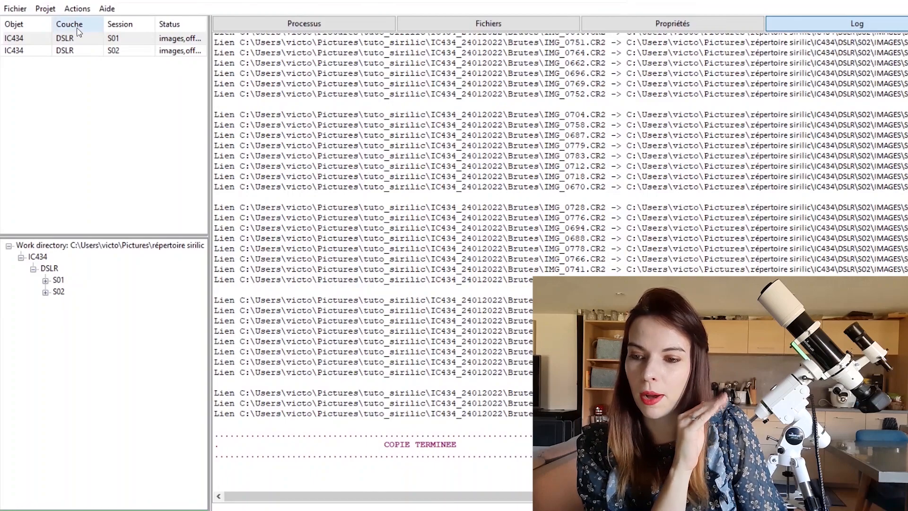
Step: Run Etape 2 to process both sessions, minimize the Brutes folder window and maximize the Siril window with the stacked image
{"action": "left_click", "coordinate": [77, 9]}
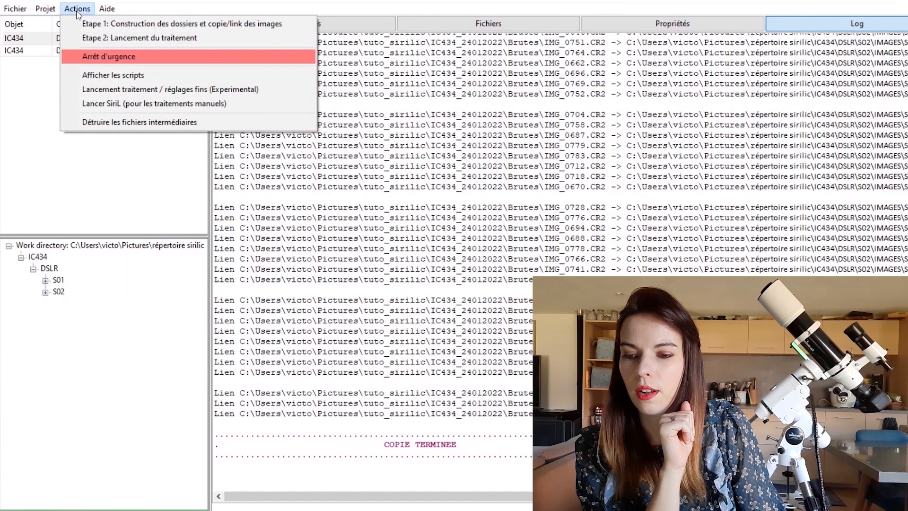
{"action": "left_click", "coordinate": [138, 42]}
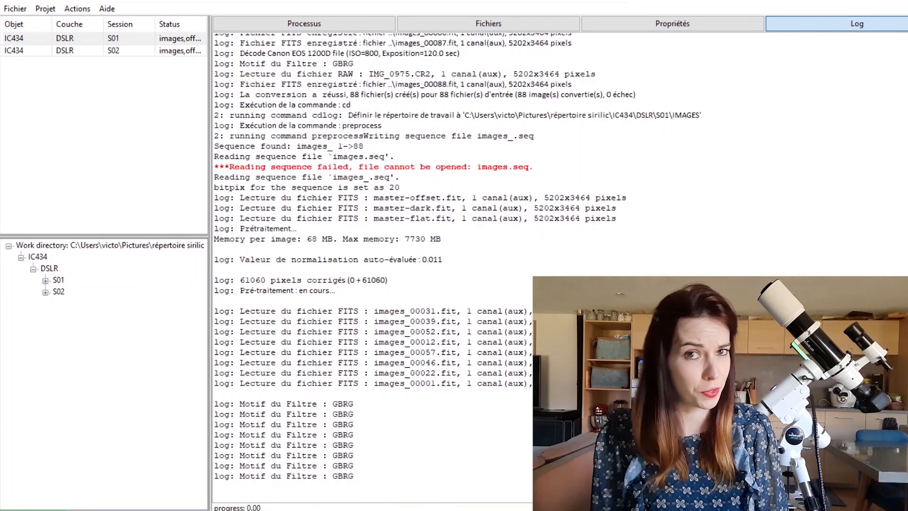
{"action": "key", "text": "alt+Tab"}
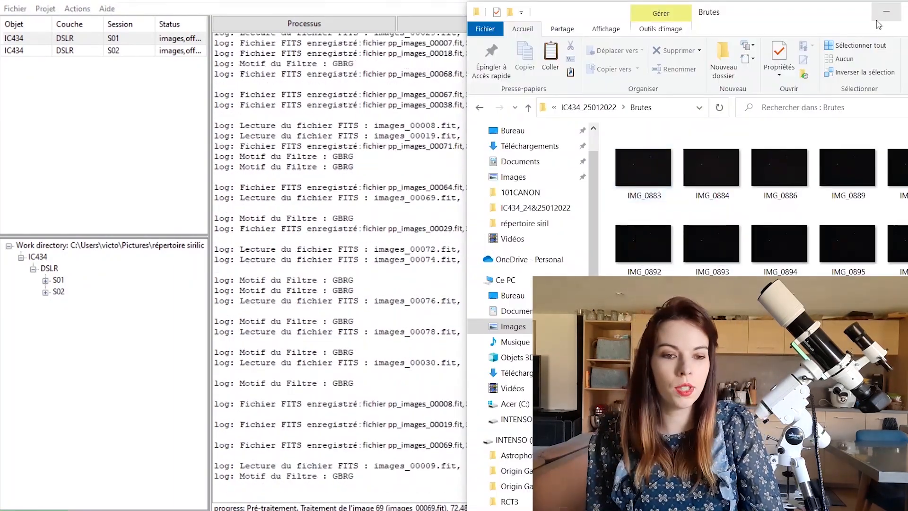
{"action": "left_click", "coordinate": [885, 12]}
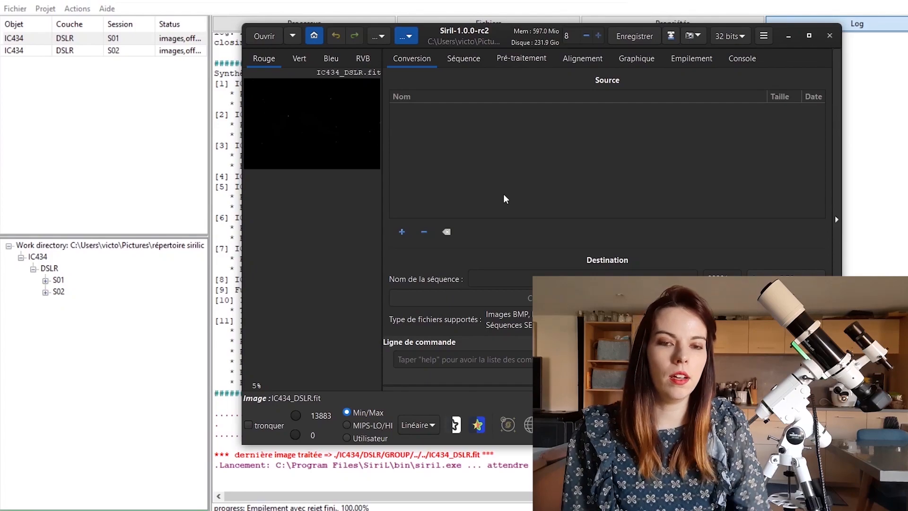
{"action": "left_click", "coordinate": [809, 35]}
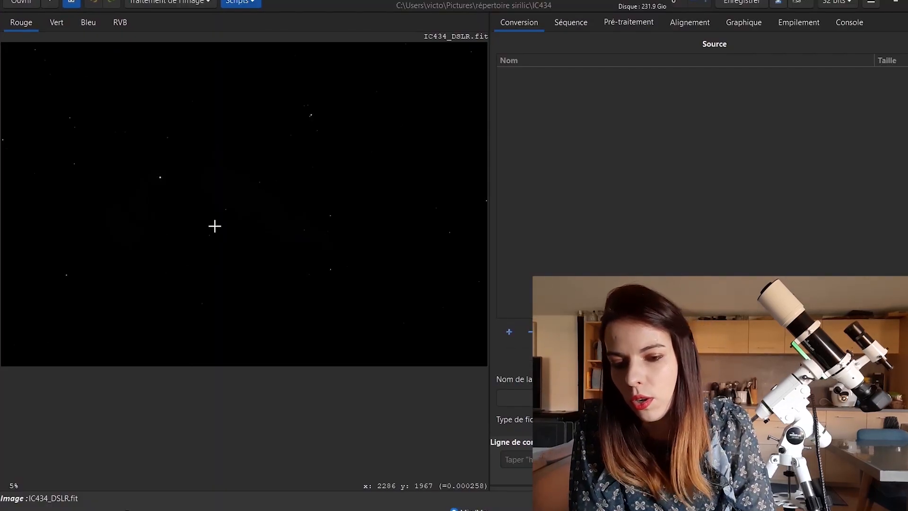
Step: Switch to the répertoire sirilic folder in the file explorer and examine the output in its IC434 and DSLR subfolders
{"action": "mouse_move", "coordinate": [1, 168]}
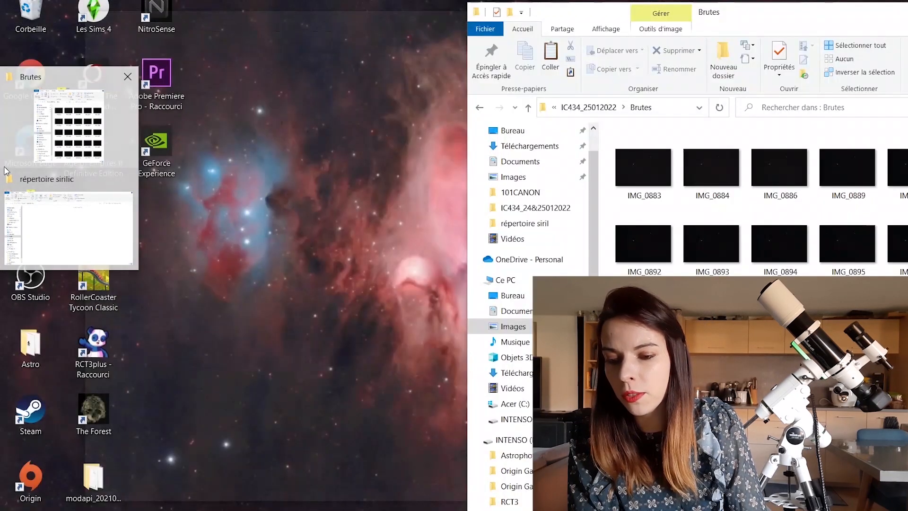
{"action": "left_click", "coordinate": [67, 227]}
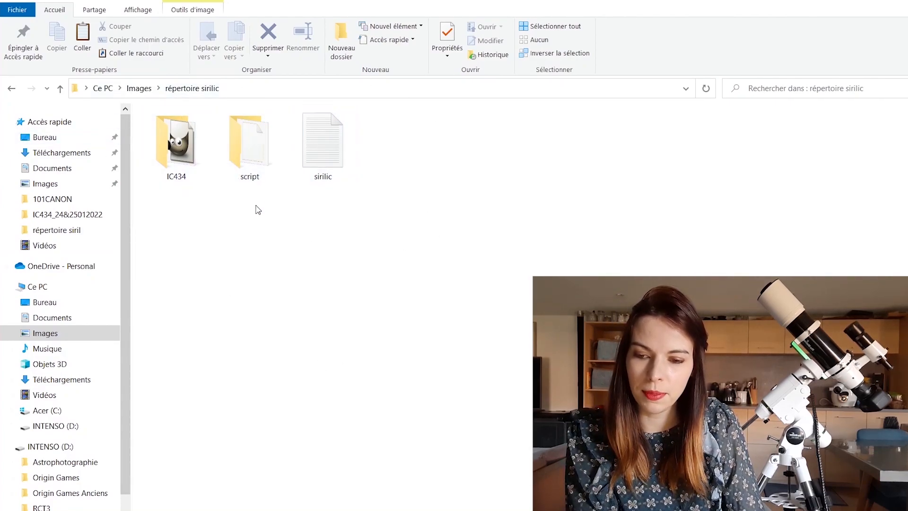
{"action": "double_click", "coordinate": [165, 159]}
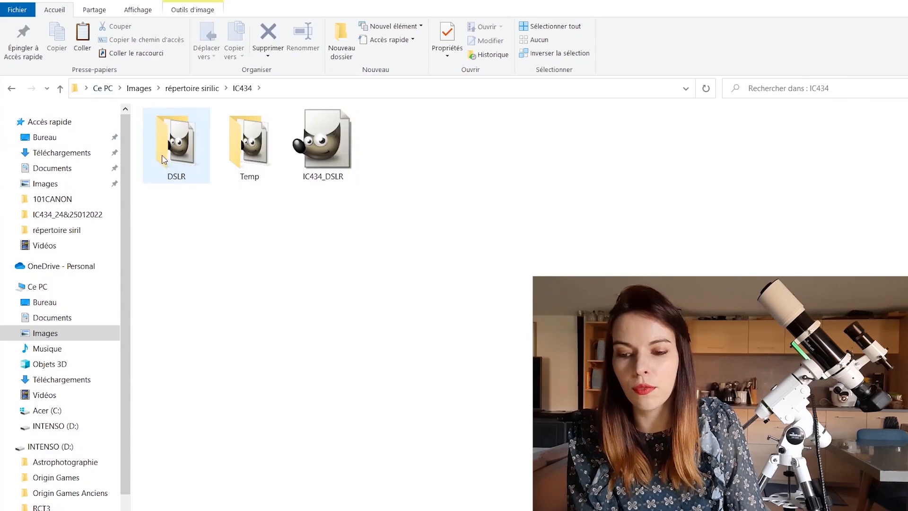
{"action": "double_click", "coordinate": [202, 163]}
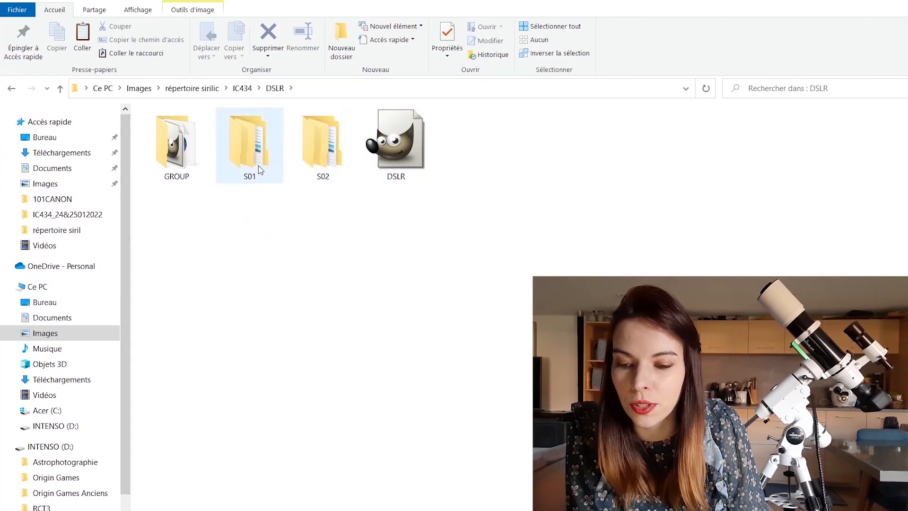
{"action": "left_click", "coordinate": [323, 152]}
{"action": "left_click", "coordinate": [181, 164]}
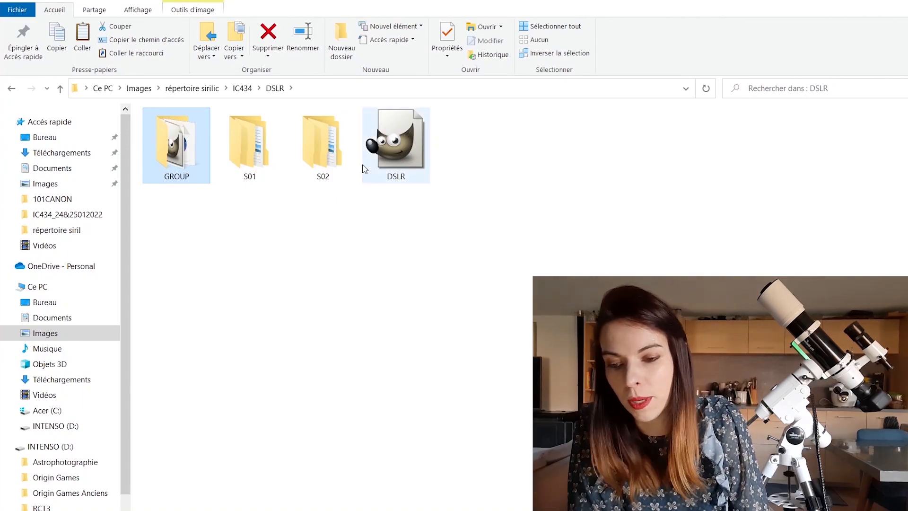
{"action": "left_click", "coordinate": [402, 175]}
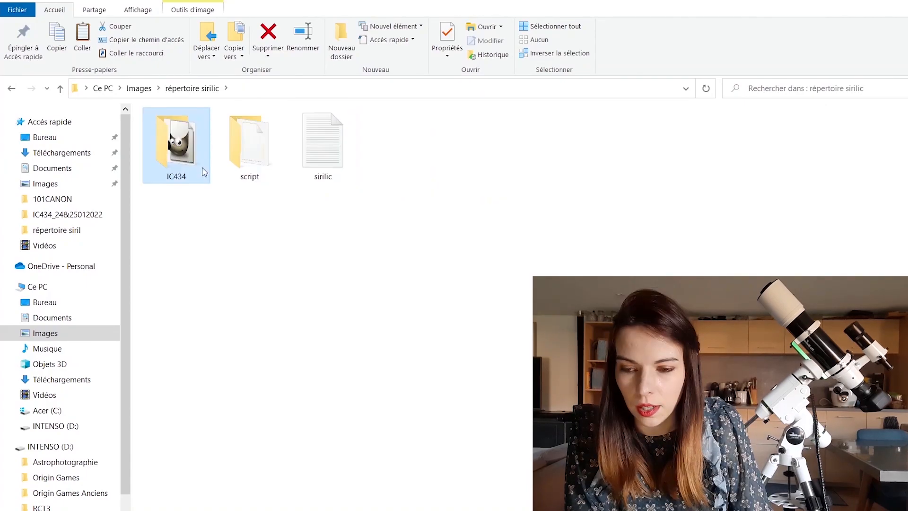
Step: Open the IC434 folder to locate the IC434_DSLR result, switch to Siril and show the stacked image in a stretched display mode
{"action": "double_click", "coordinate": [200, 168]}
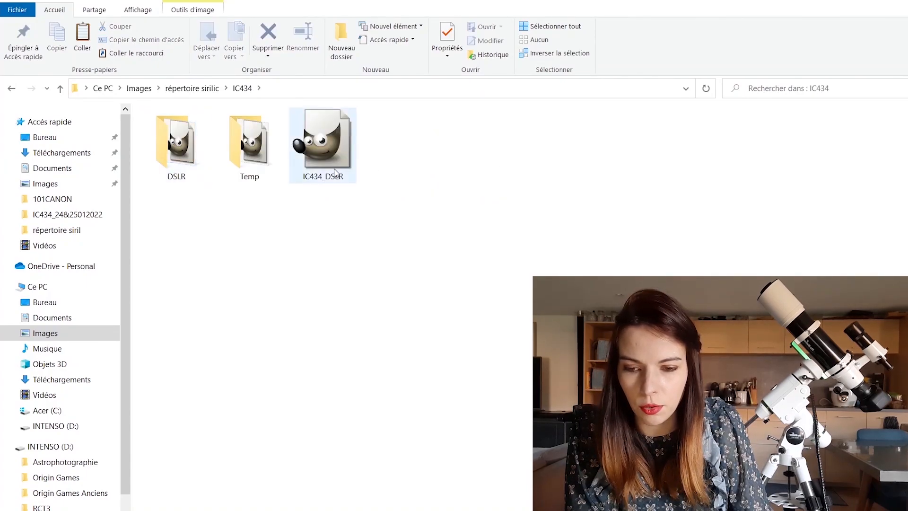
{"action": "mouse_move", "coordinate": [1, 168]}
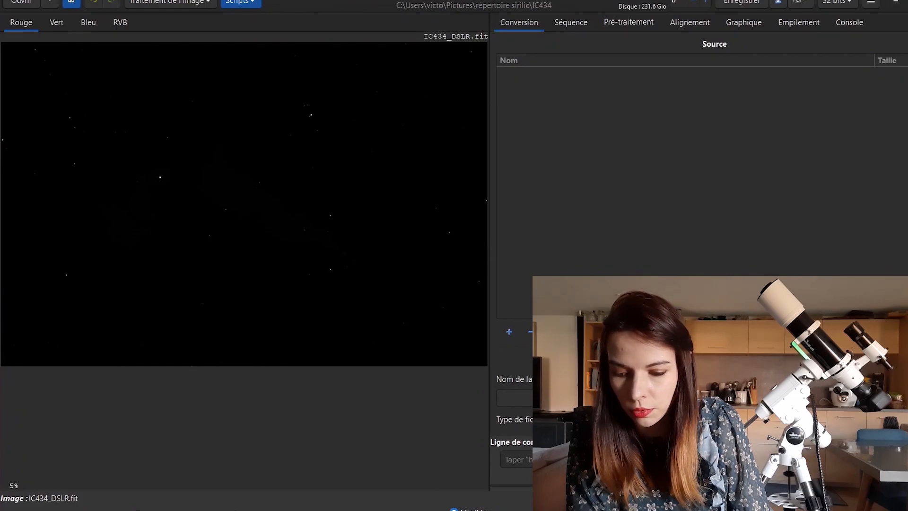
{"action": "left_click", "coordinate": [526, 507]}
{"action": "left_click", "coordinate": [525, 504]}
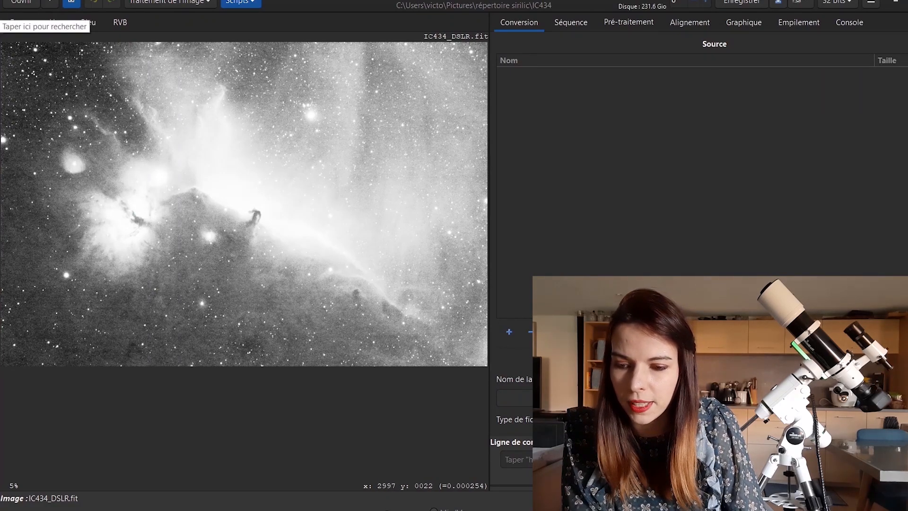
Step: Compare the Vert, Bleu and Rouge channels of the stacked IC434_DSLR.fit image, ending on the Rouge channel
{"action": "left_click", "coordinate": [64, 20]}
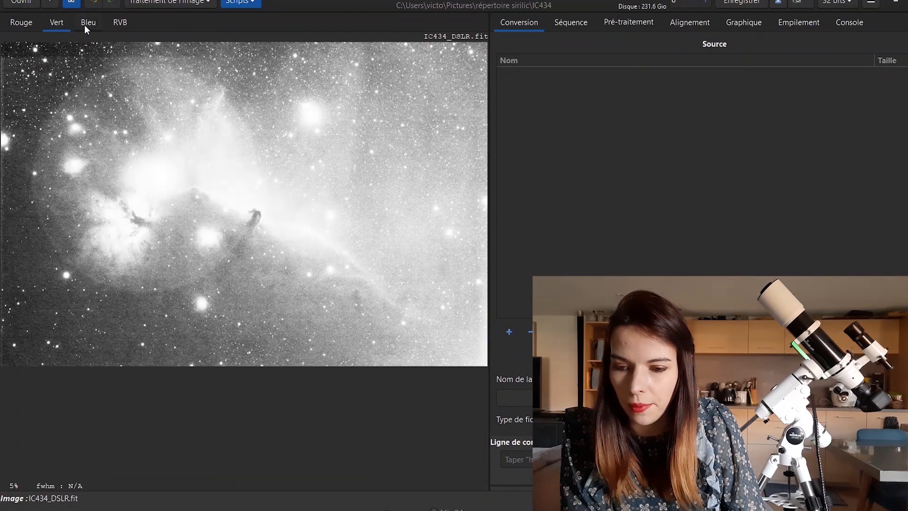
{"action": "left_click", "coordinate": [86, 26]}
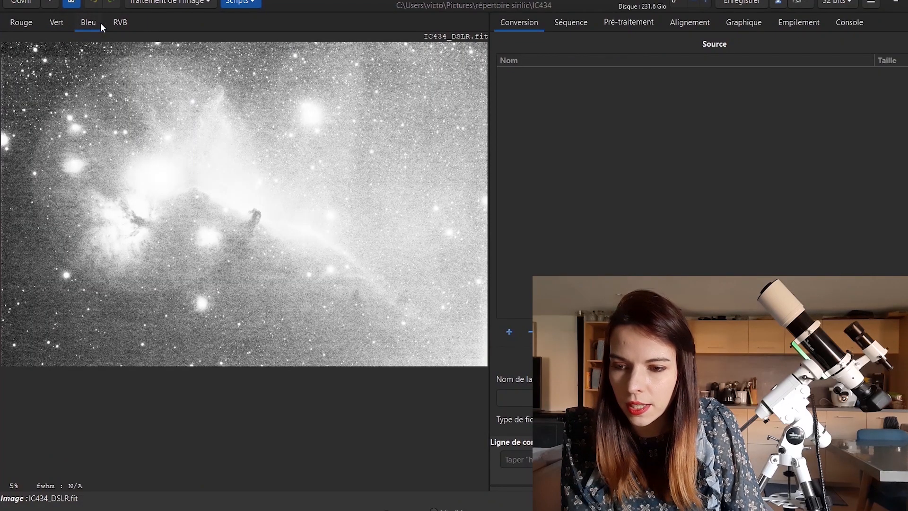
{"action": "left_click", "coordinate": [60, 20]}
{"action": "left_click", "coordinate": [27, 23]}
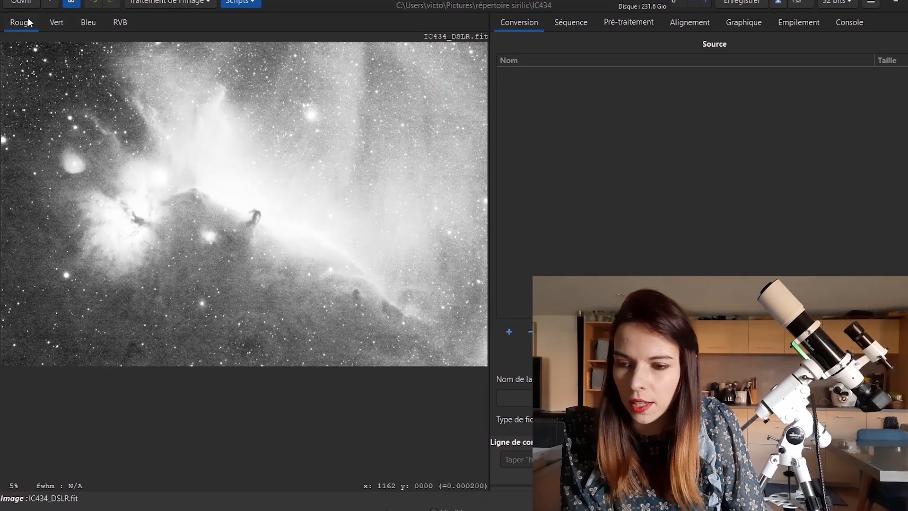
{"action": "left_click", "coordinate": [54, 24]}
{"action": "left_click", "coordinate": [7, 29]}
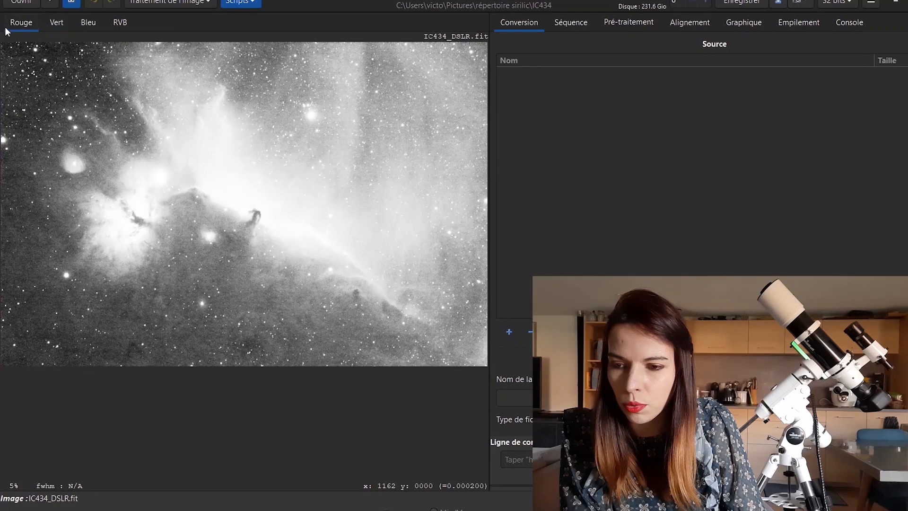
Step: Switch back to Siril IC and open the Save As dialog for the IC434 project
{"action": "mouse_move", "coordinate": [1, 229]}
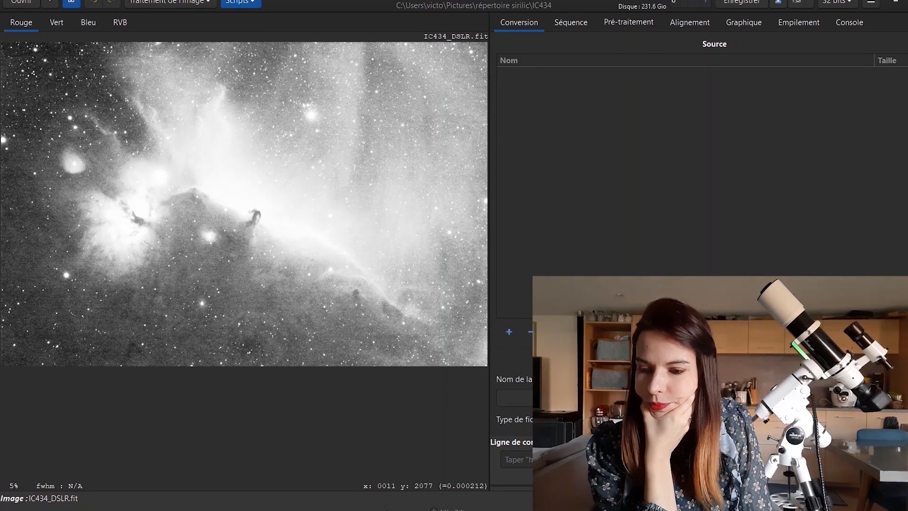
{"action": "left_click", "coordinate": [1, 167]}
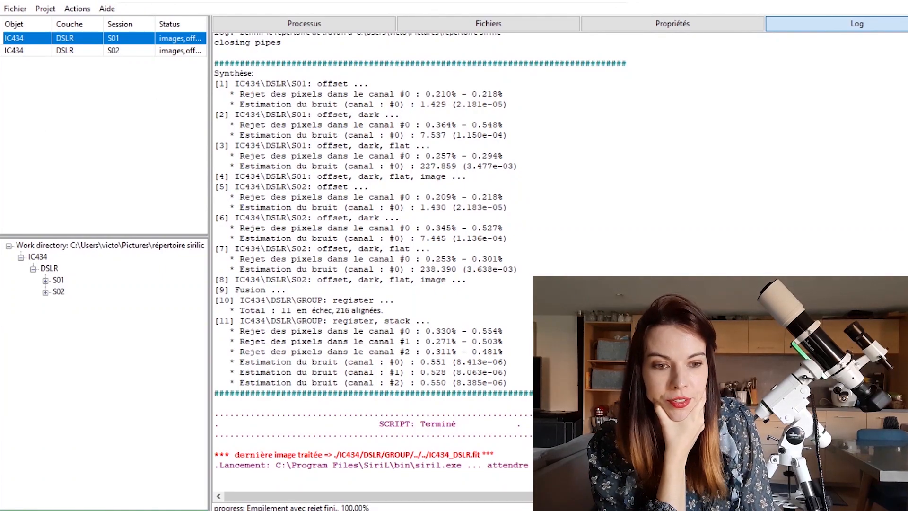
{"action": "key", "text": "ctrl+s"}
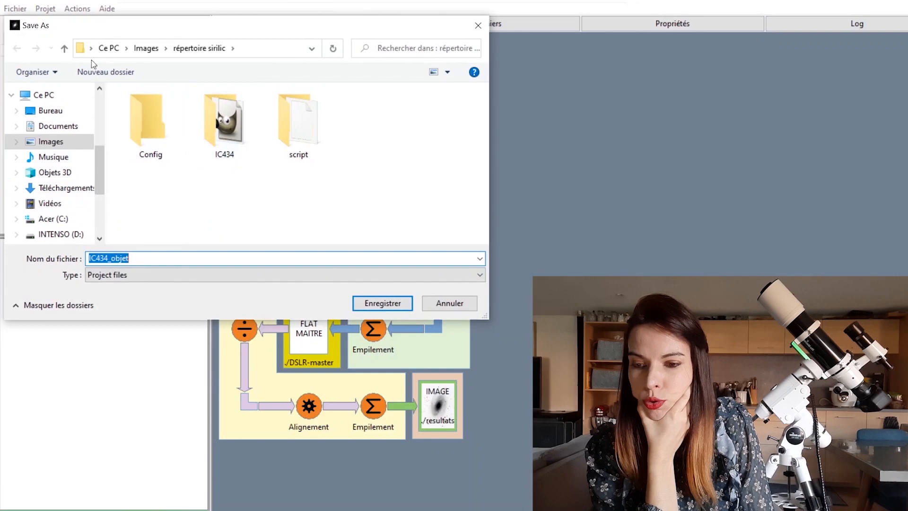